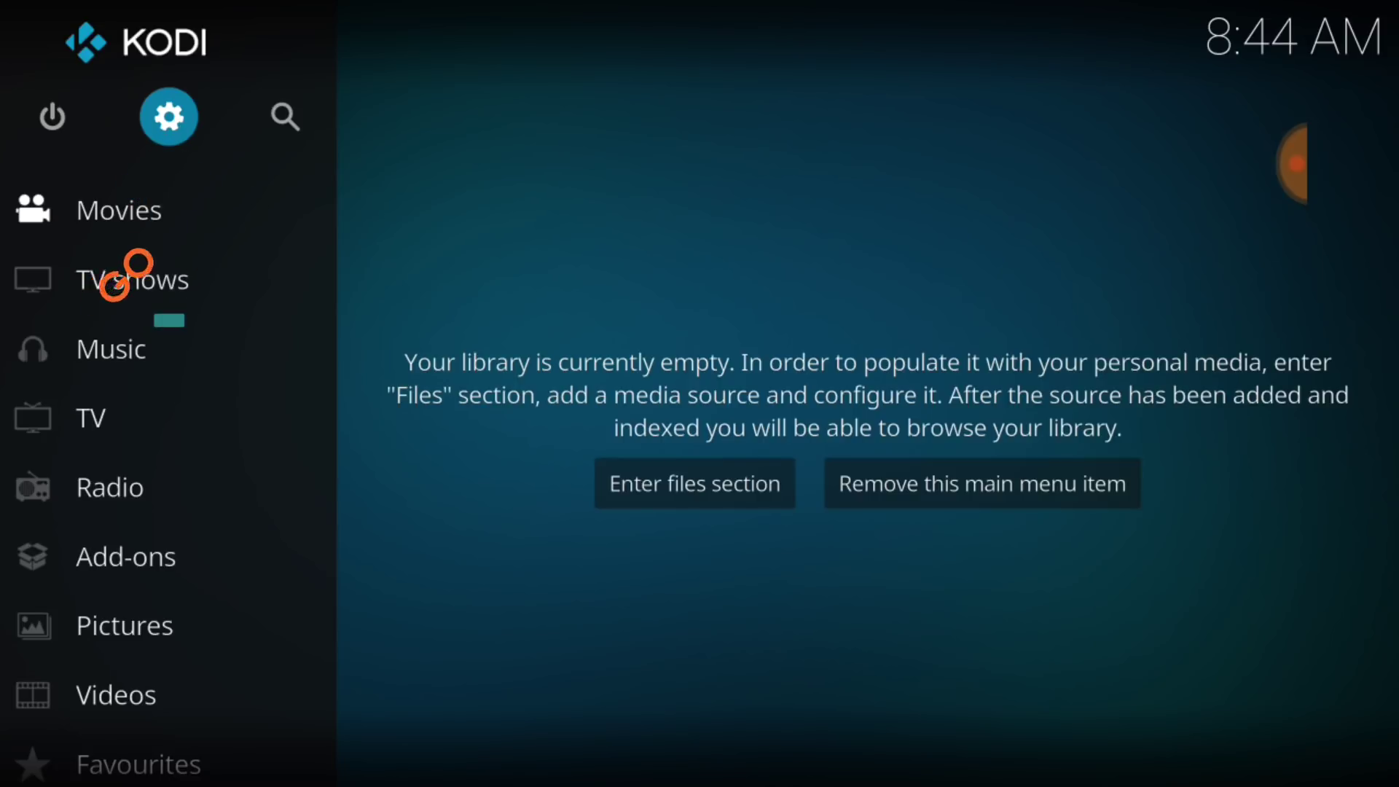
Step: Select the gear icon on the Kodi home screen to open the System settings grid
key(Return)
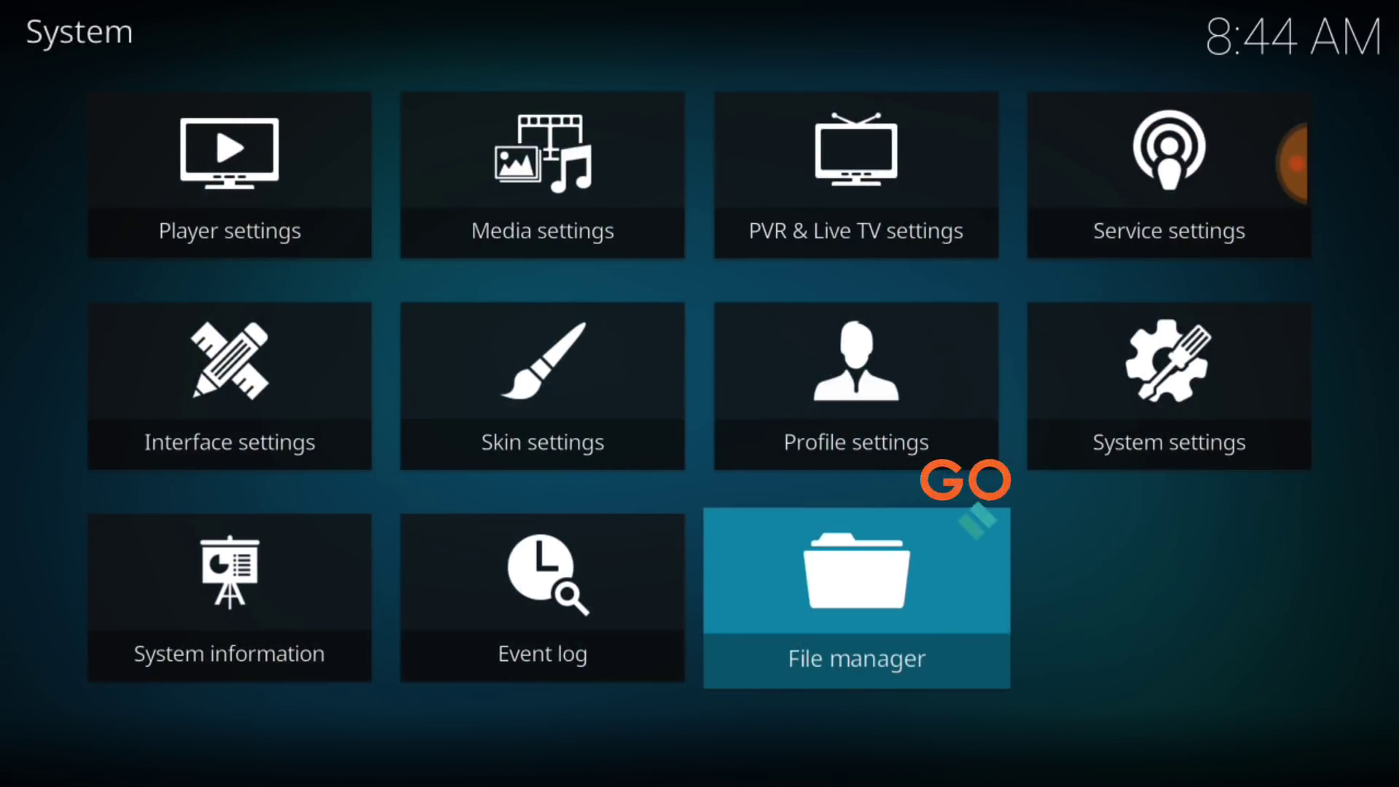
Step: Turn on Unknown sources under System > Add-ons, accepting the warning with Yes
click(1175, 368)
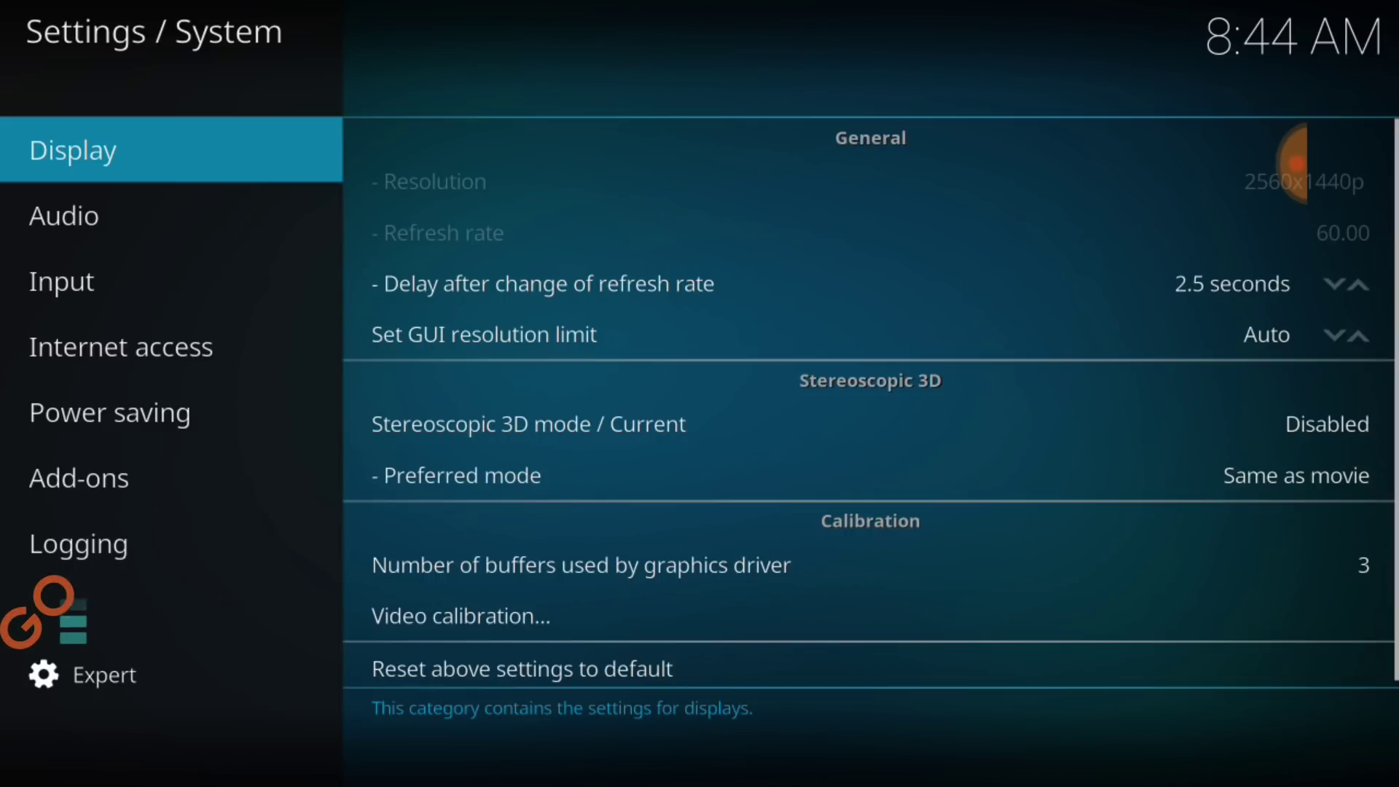
click(78, 478)
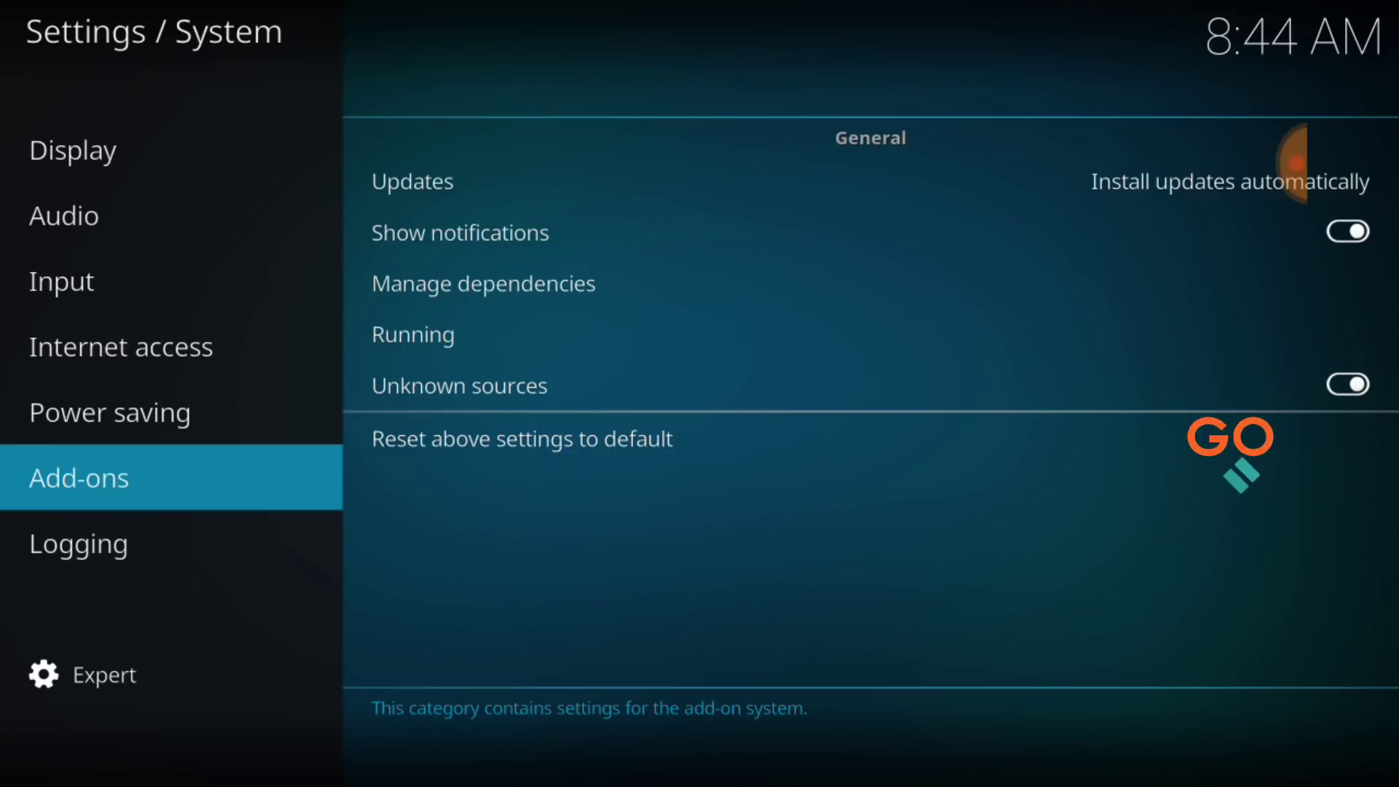
click(1374, 375)
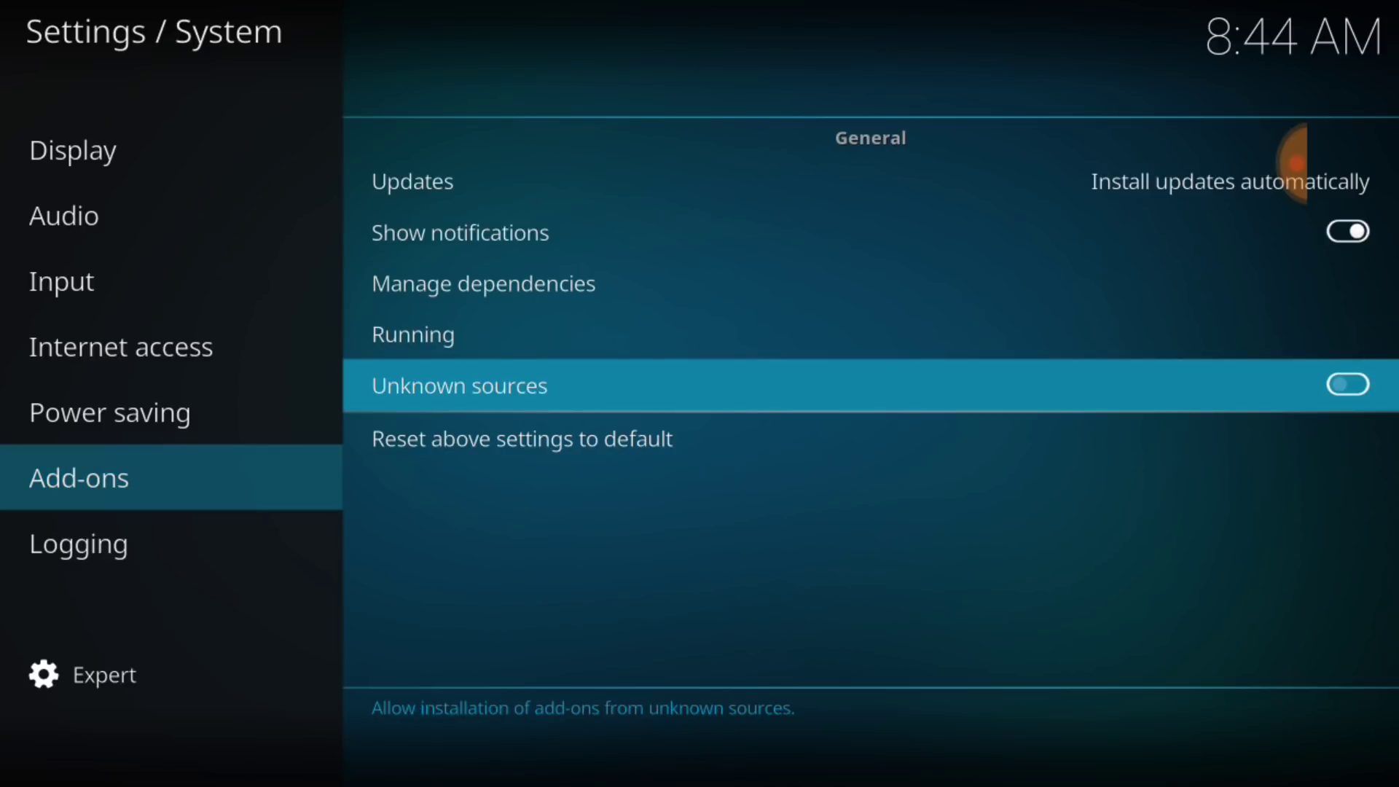
click(1348, 384)
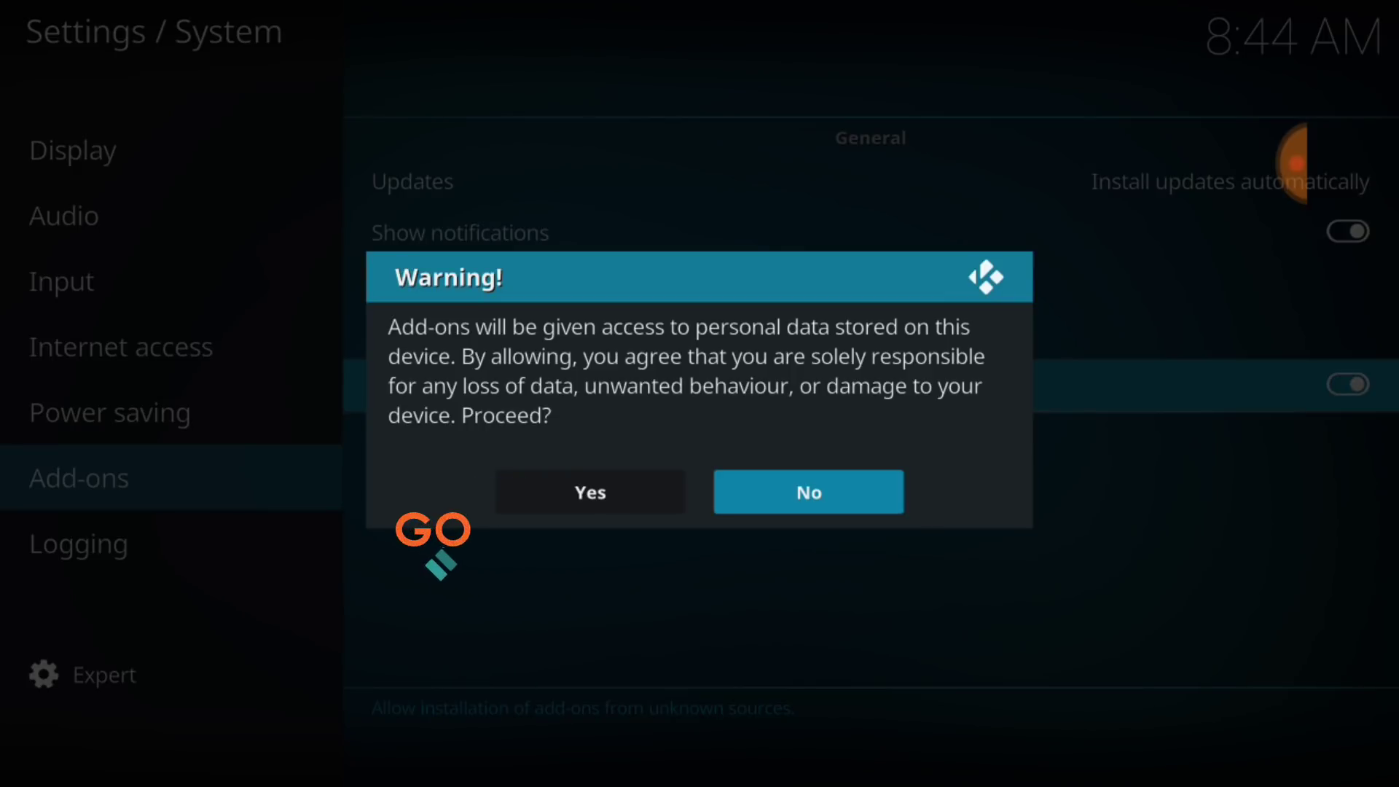
click(571, 490)
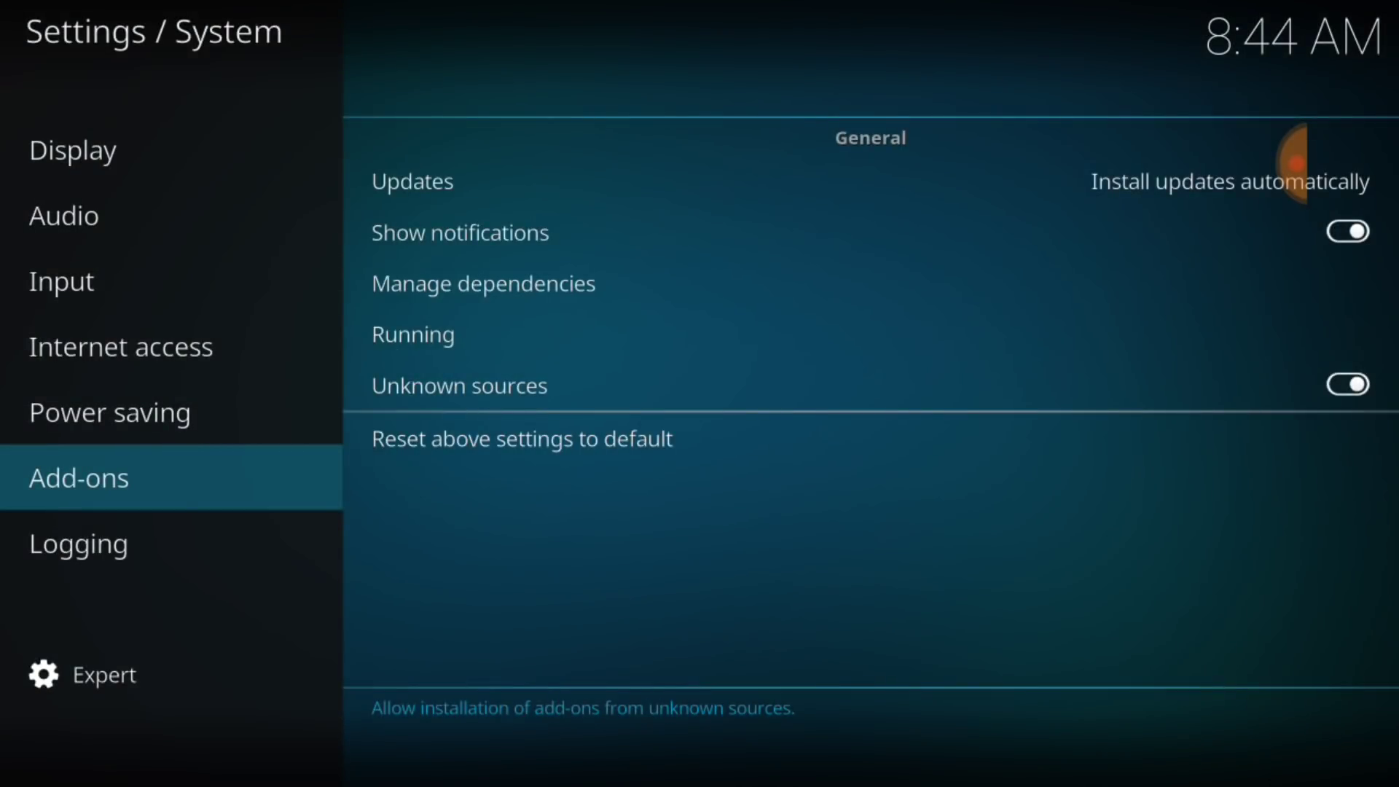
click(1354, 616)
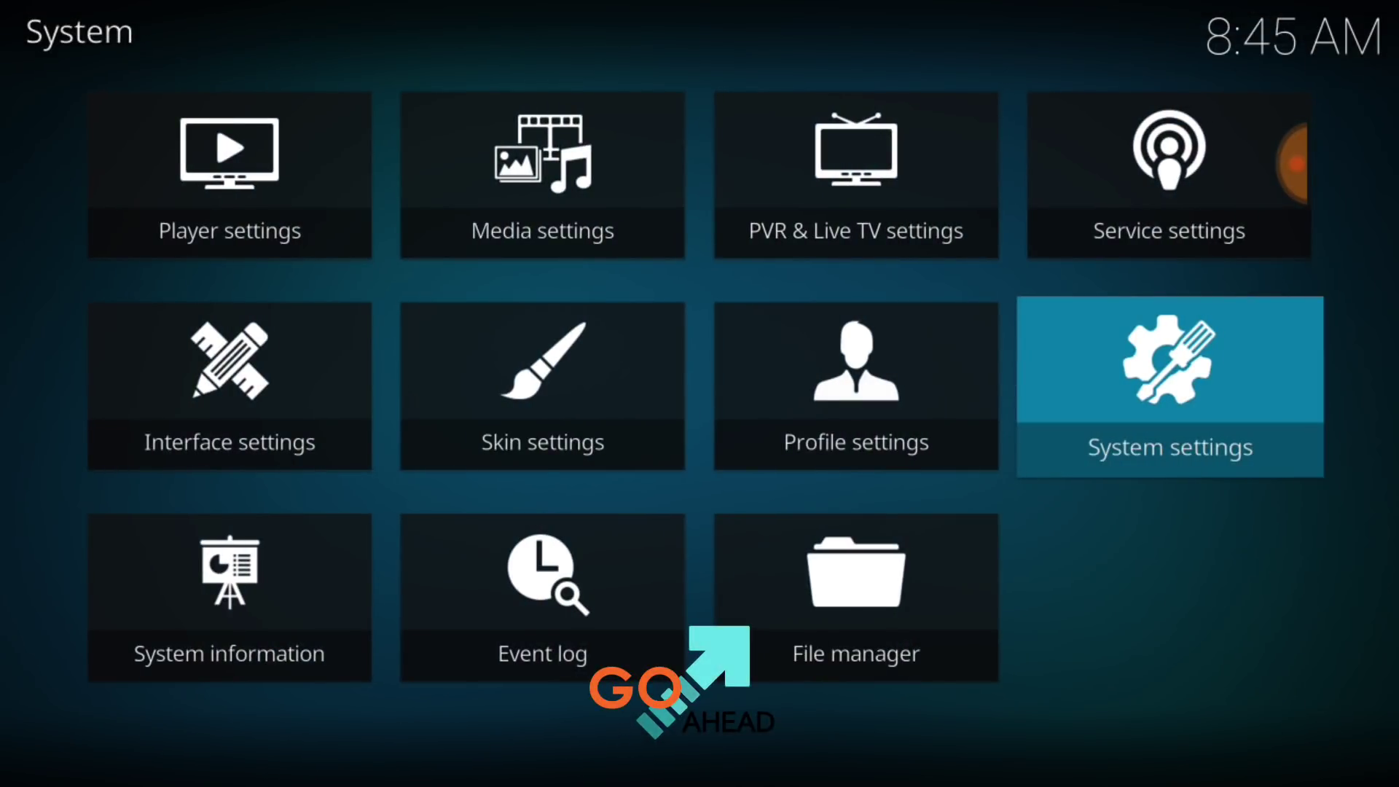
click(884, 571)
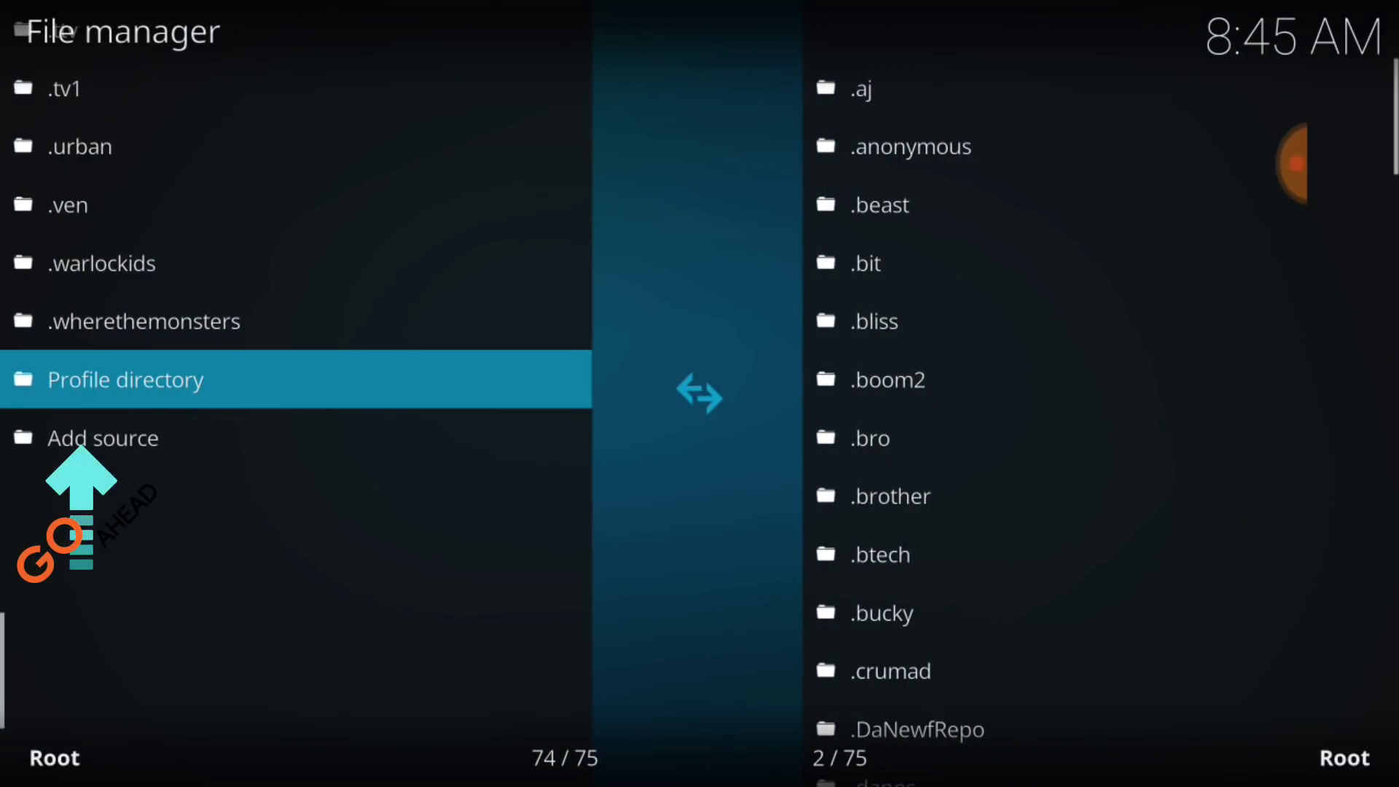
click(102, 438)
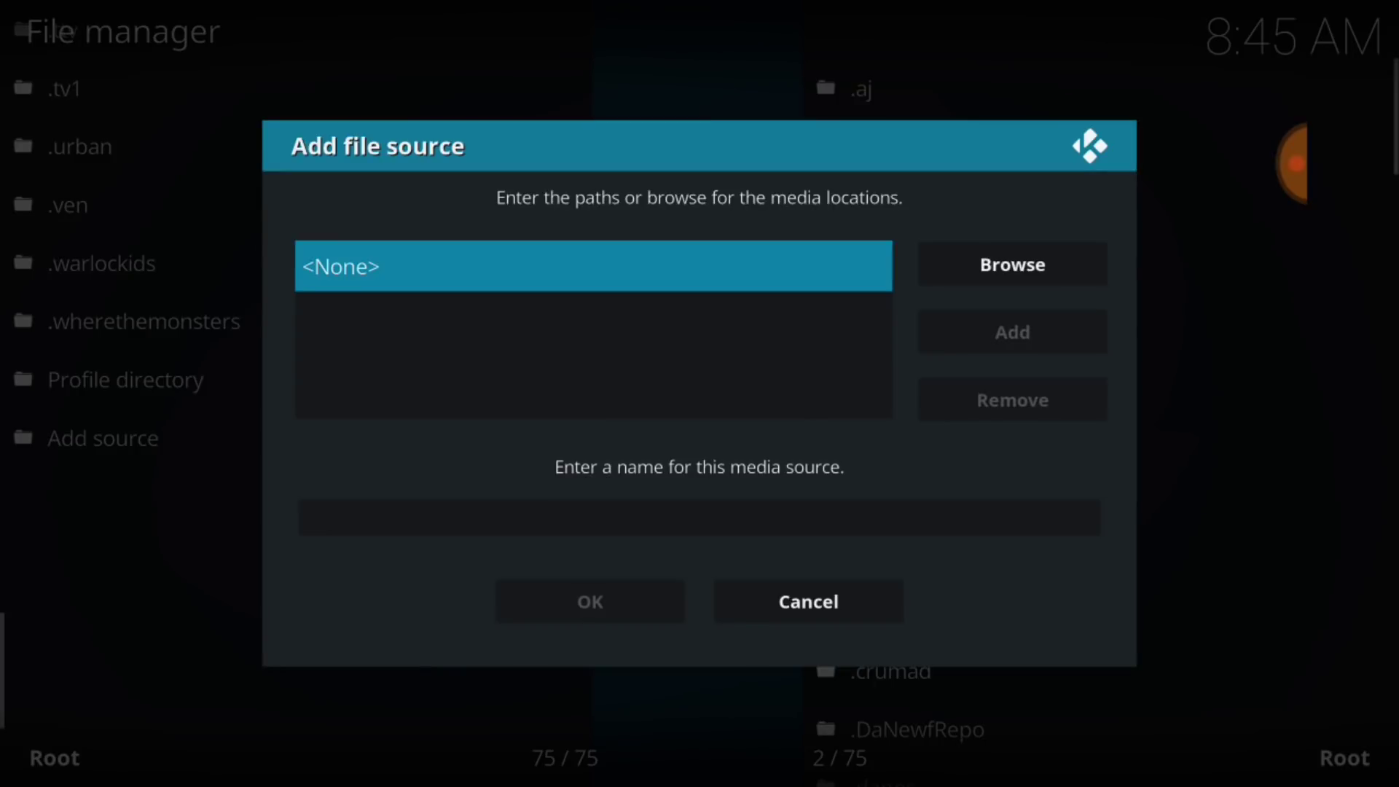
click(747, 259)
text(http://subiectiv.com/oe/)
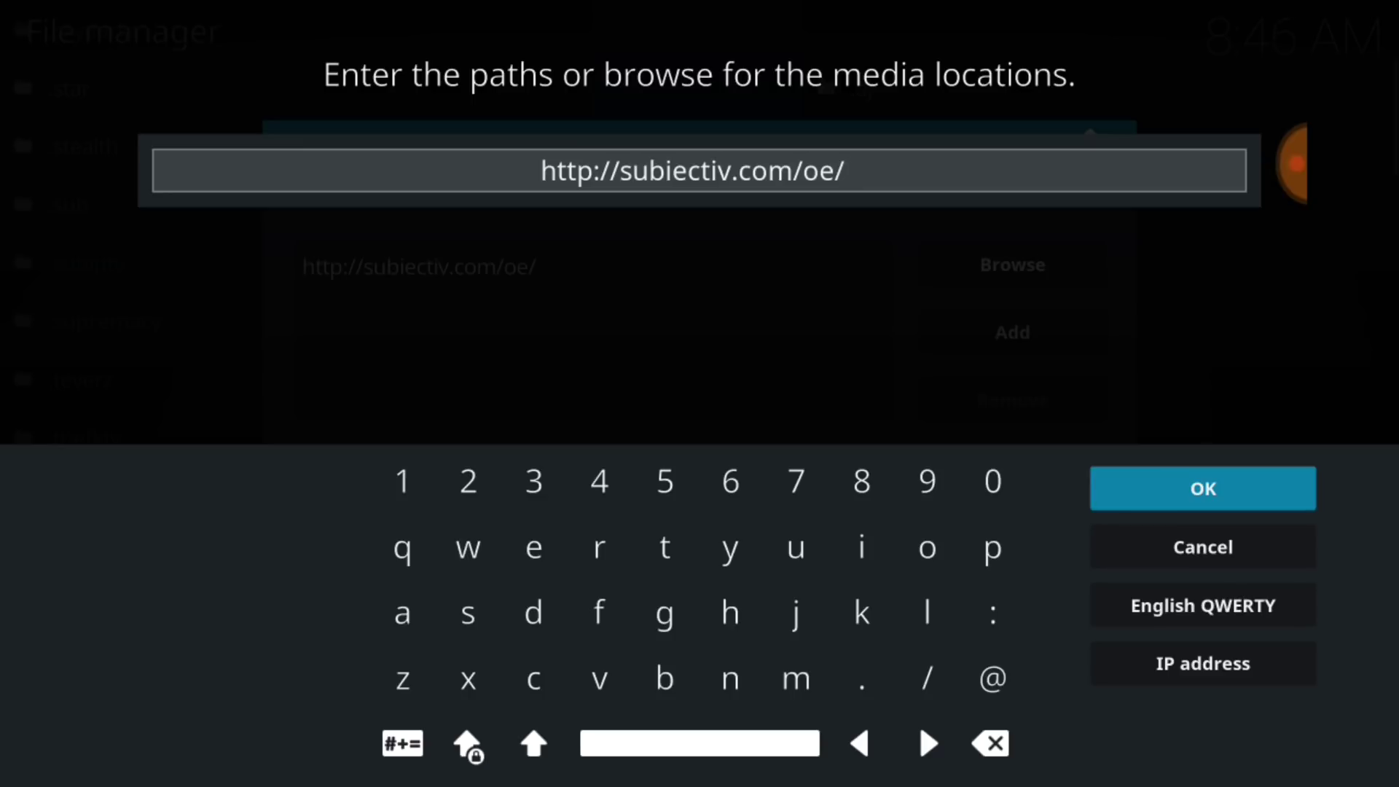
key(Return)
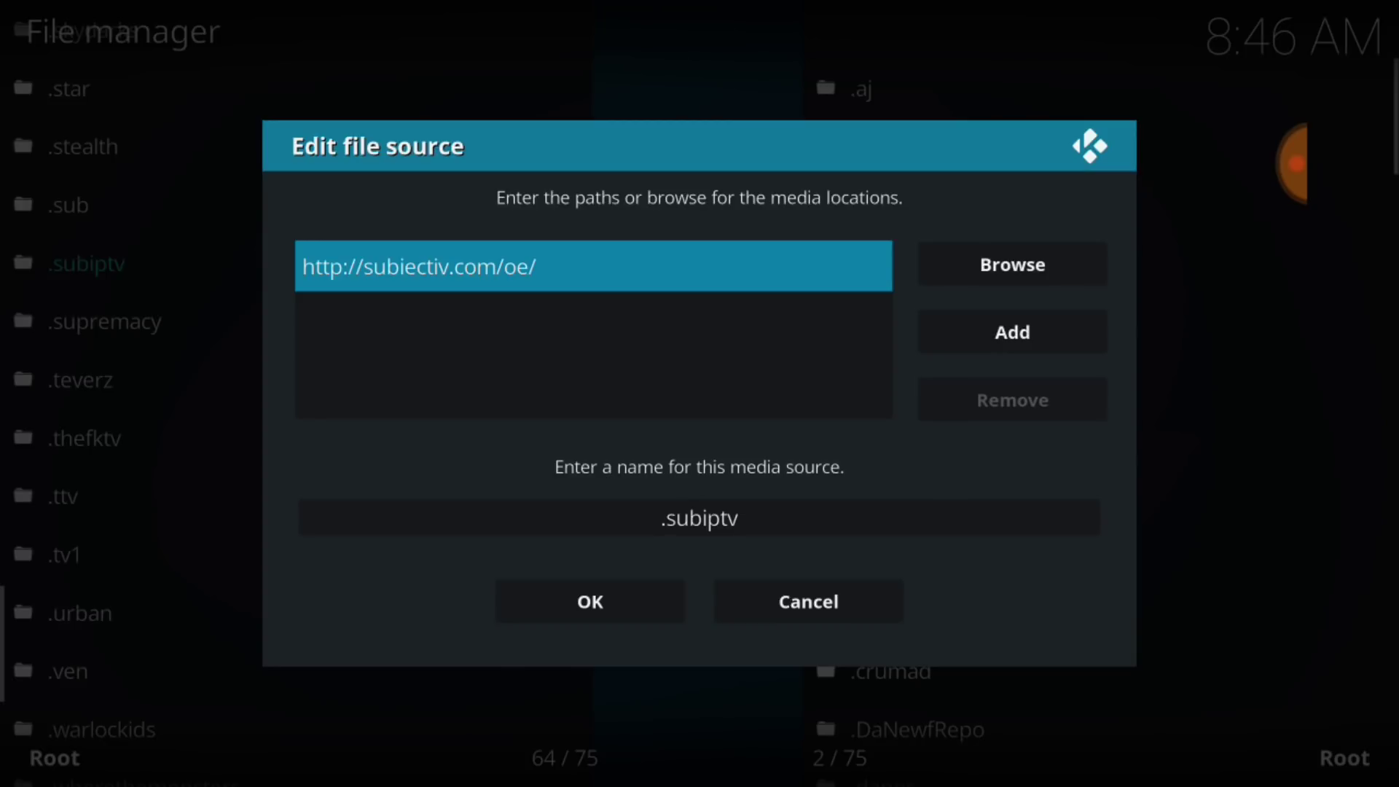
Step: Name the new file source .subiptv and save it with OK
click(834, 510)
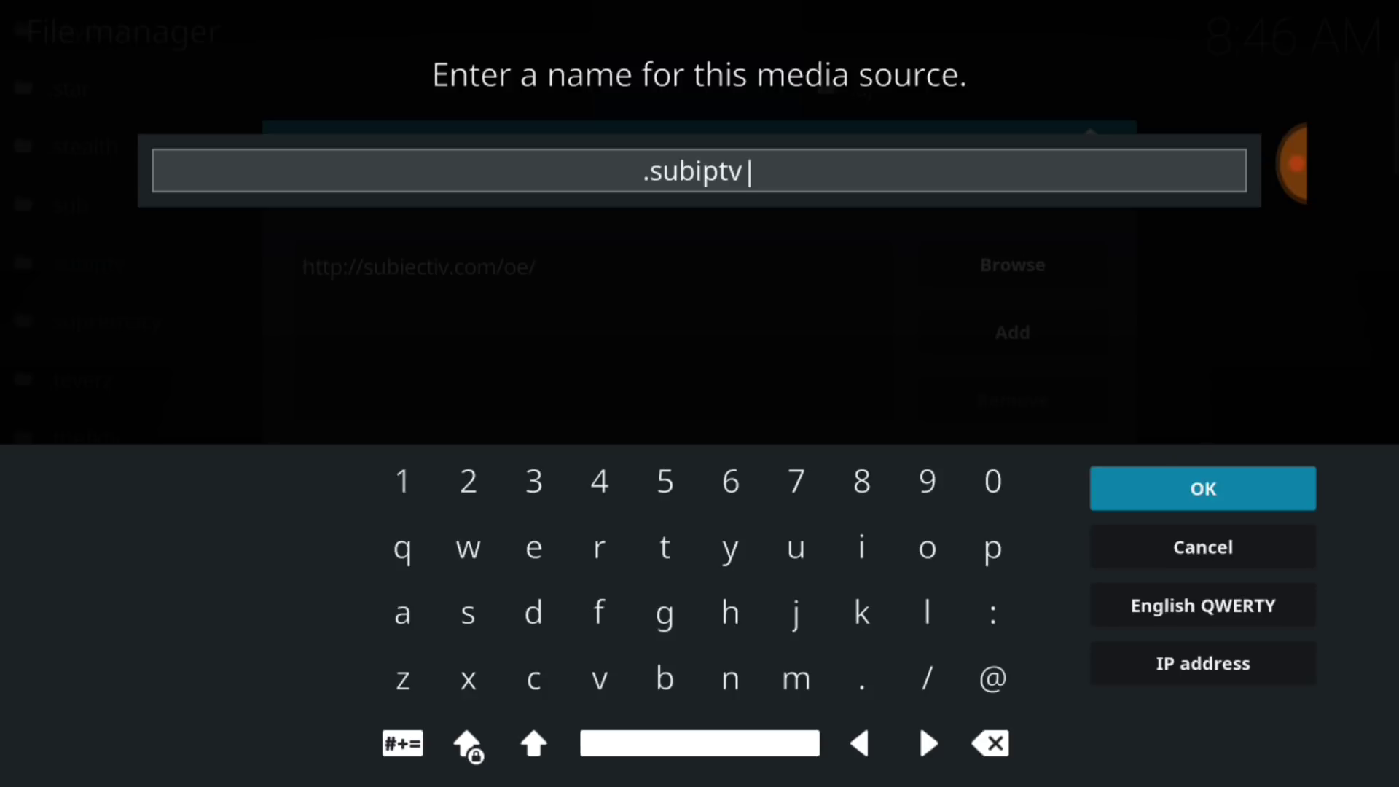
key(Return)
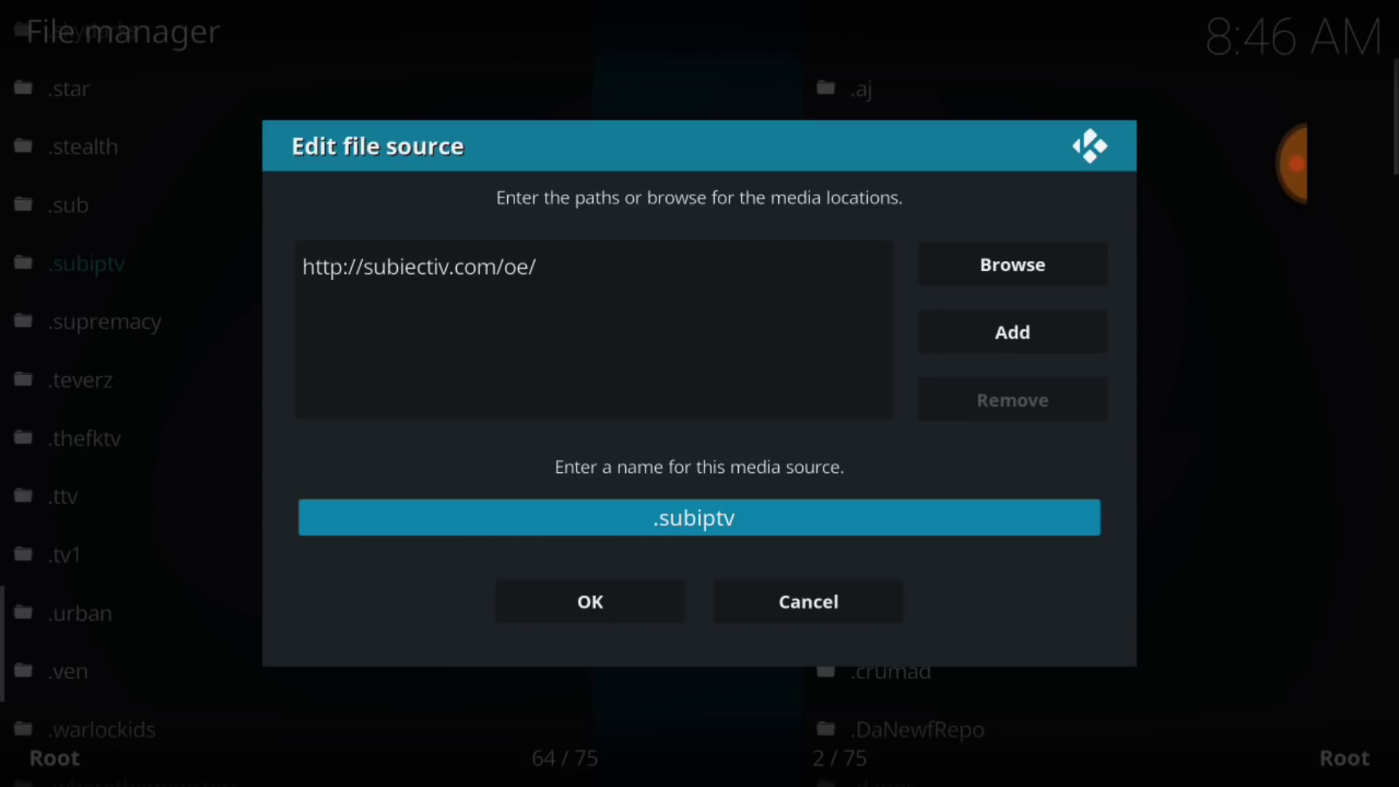
key(Down)
key(Return)
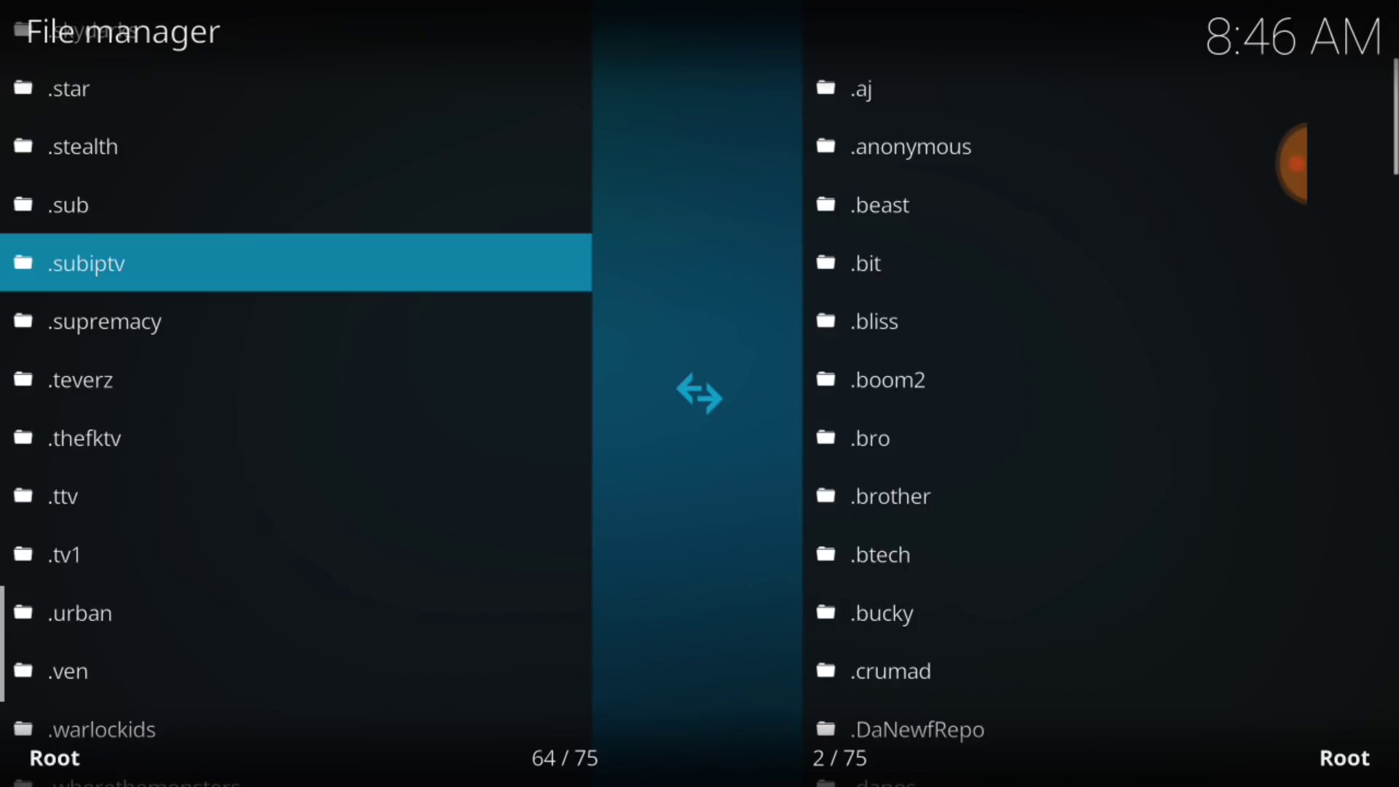
Step: Go back to the home screen, open Add-ons and choose Install from zip file
click(1353, 616)
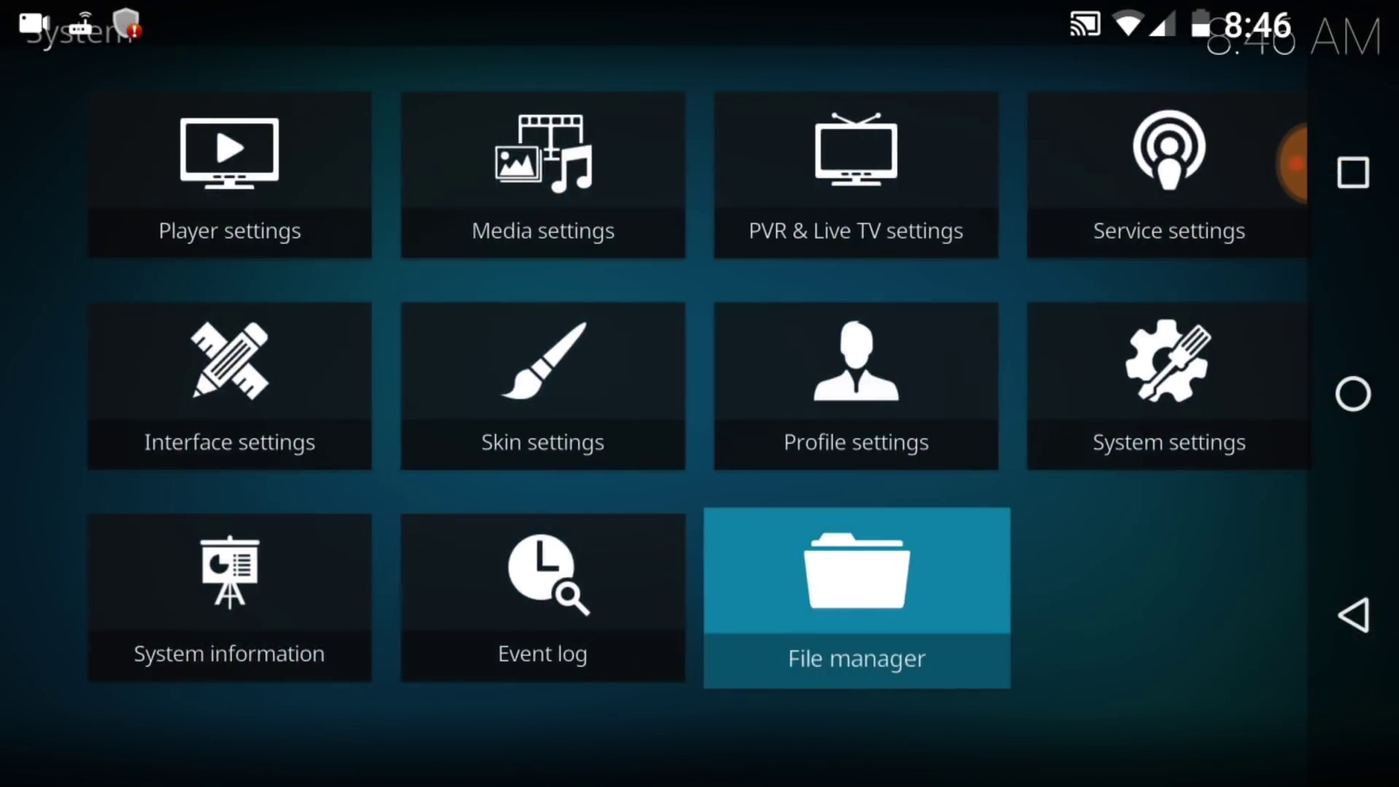
click(1353, 616)
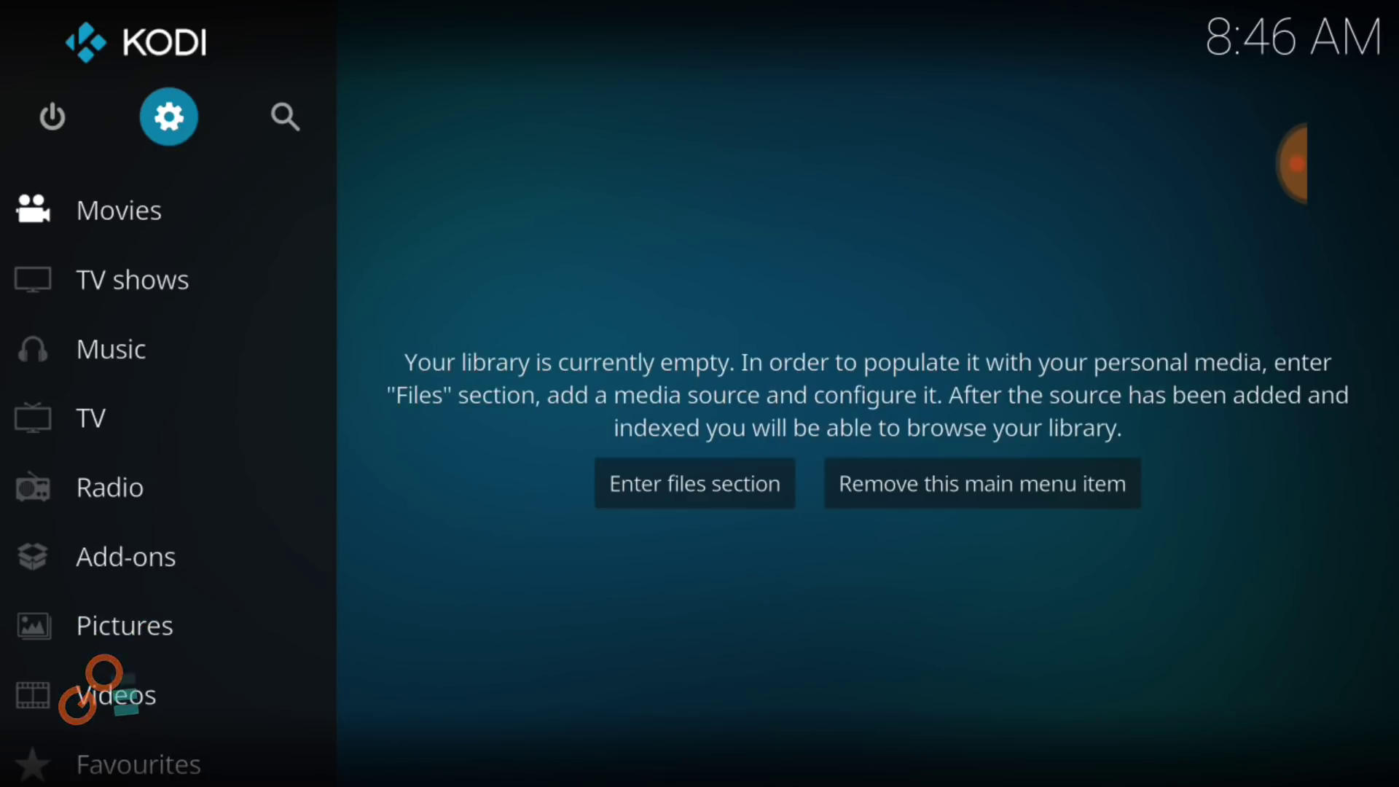
click(115, 555)
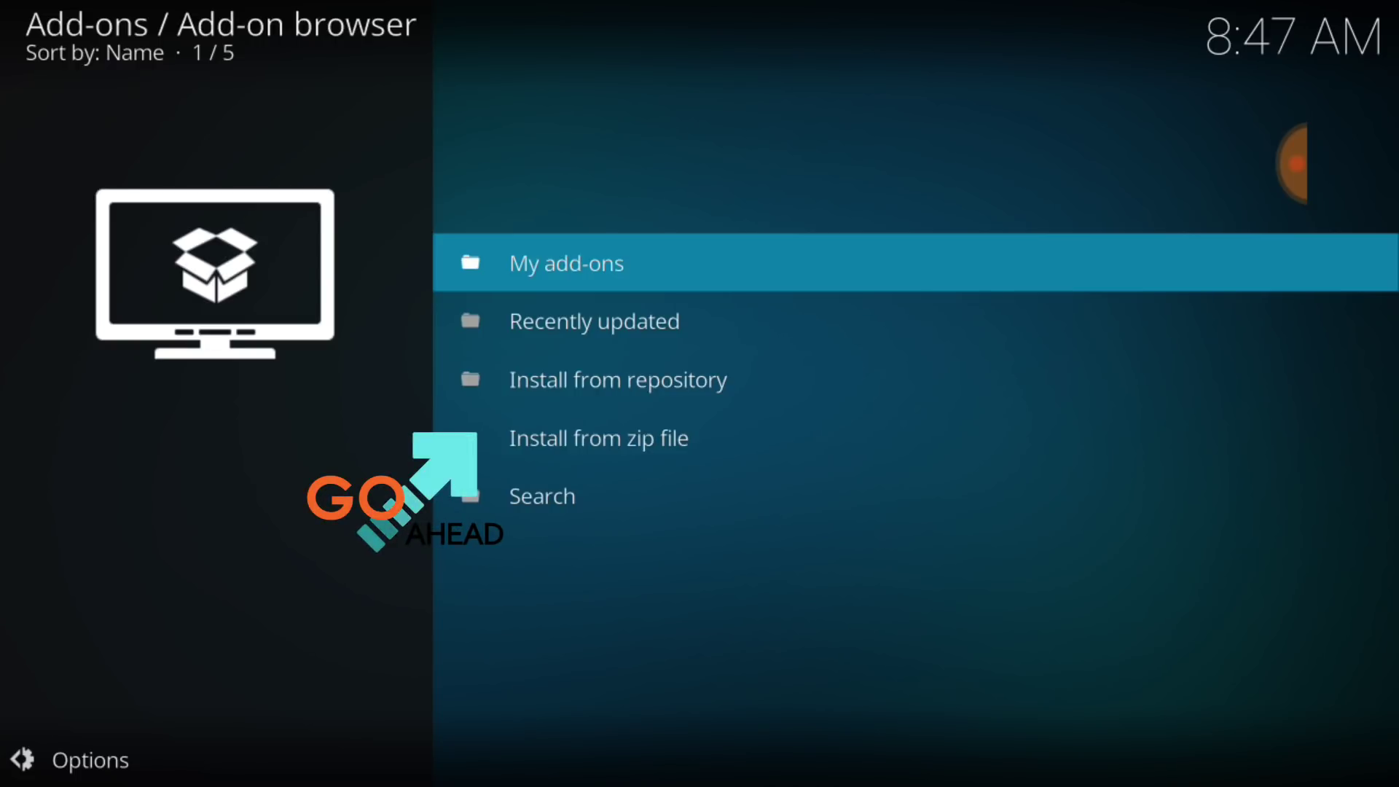
click(666, 431)
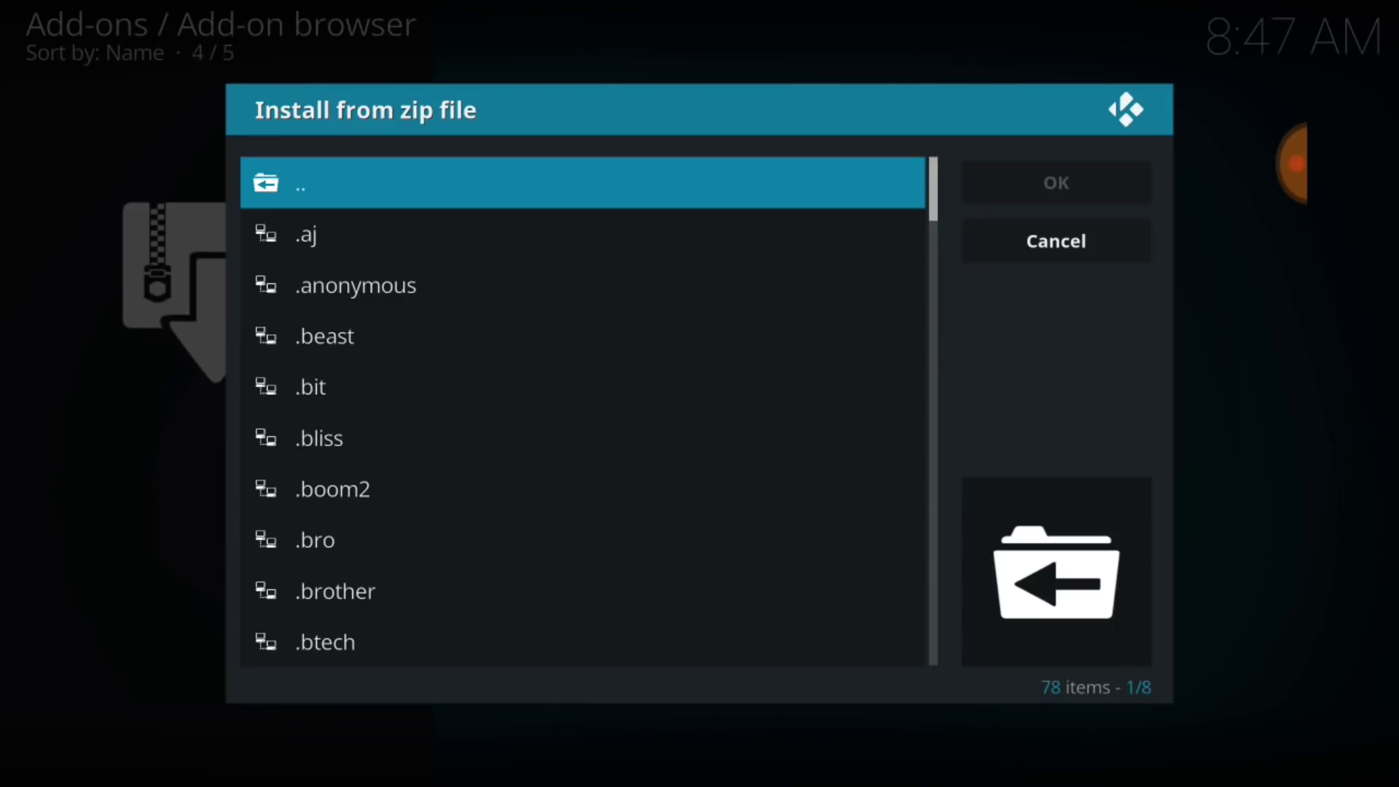
Step: Open the .subiptv source and install plugin.video.iptvts.zip from it
scroll(335, 457, down, 20)
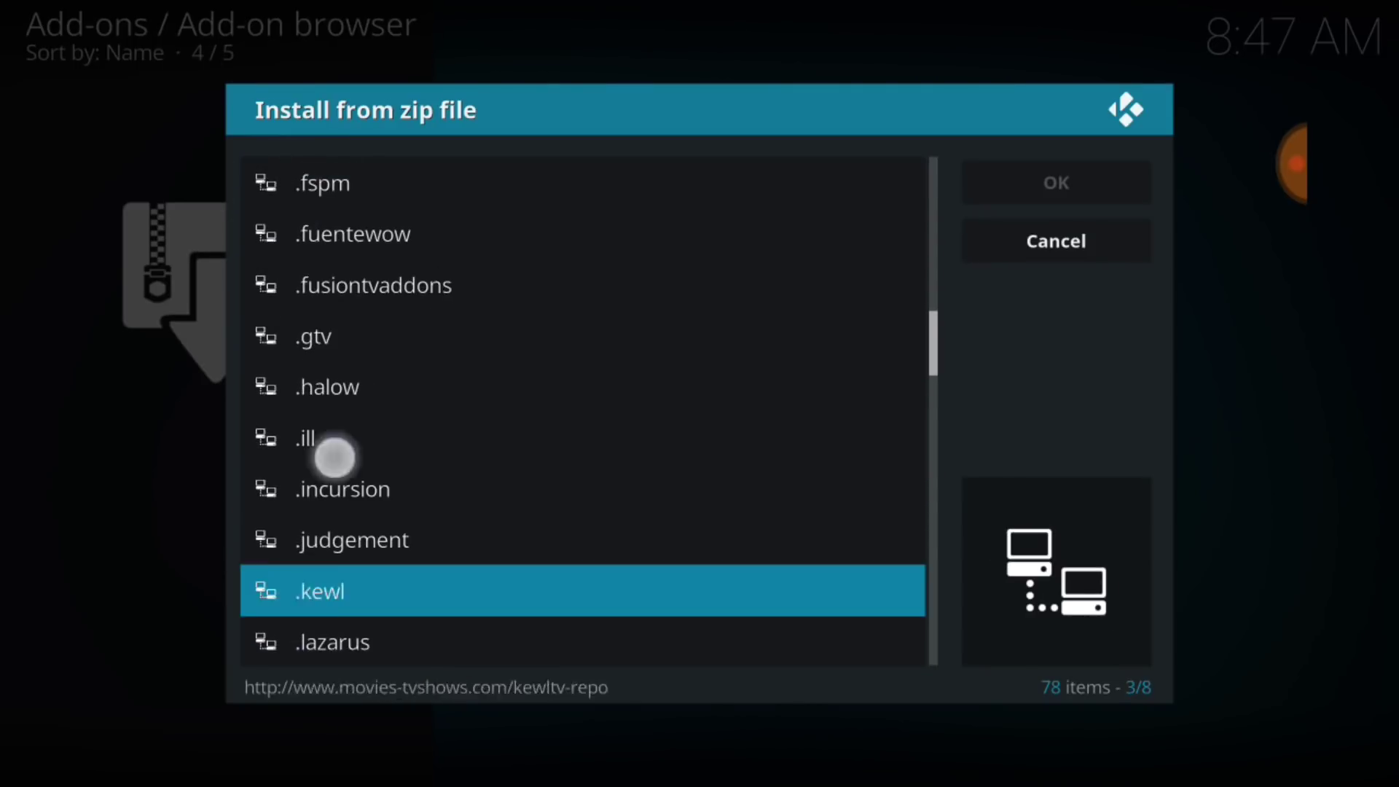
scroll(335, 457, down, 20)
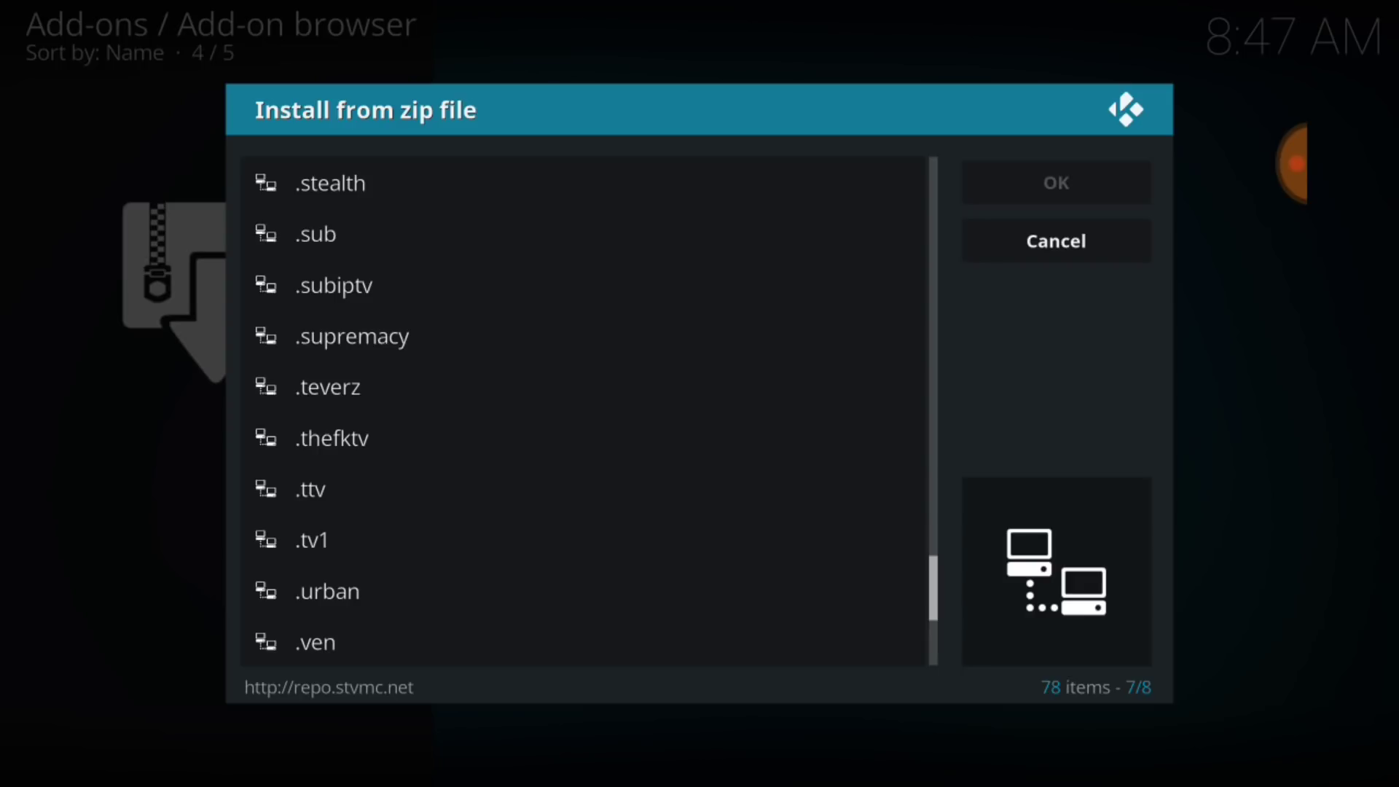
scroll(328, 437, down, 3)
scroll(316, 474, up, 5)
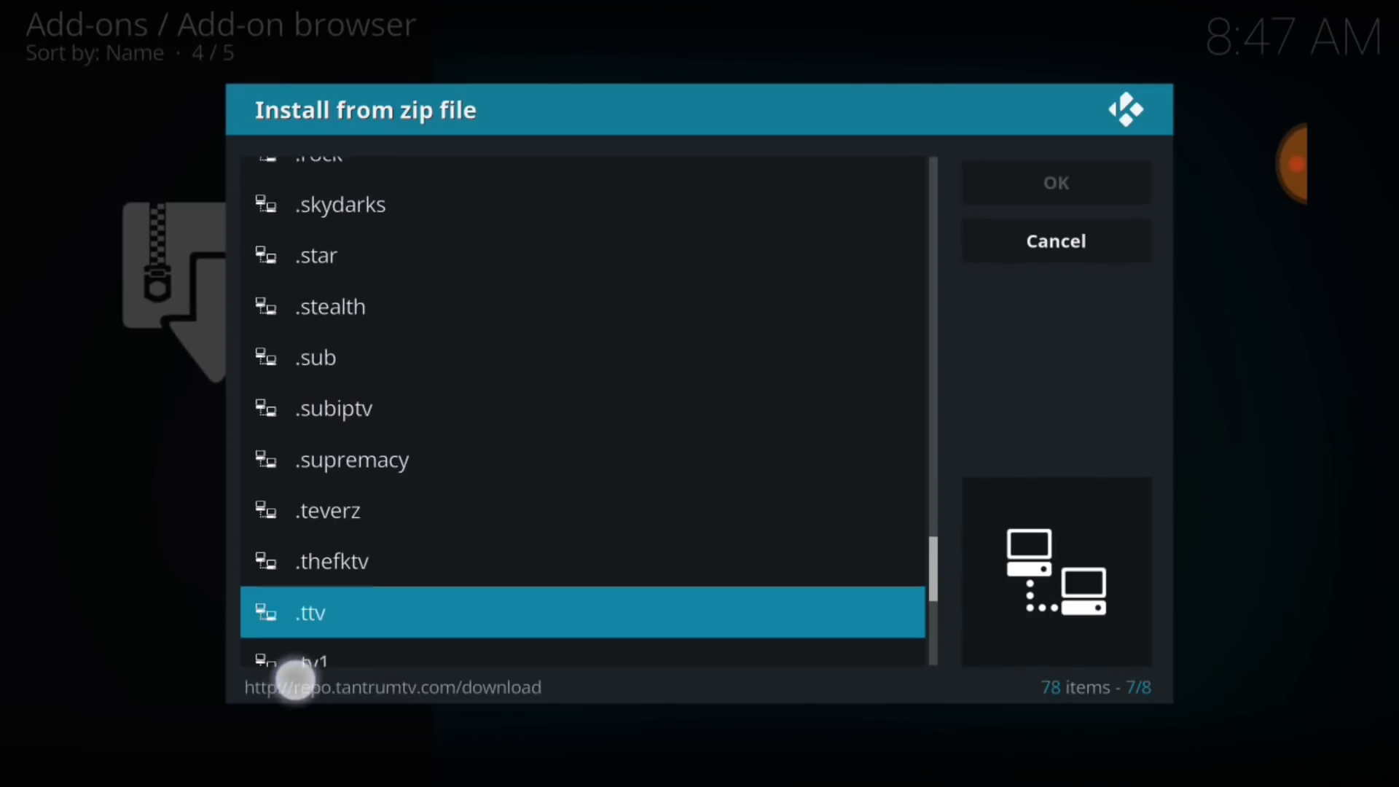
scroll(296, 680, up, 1)
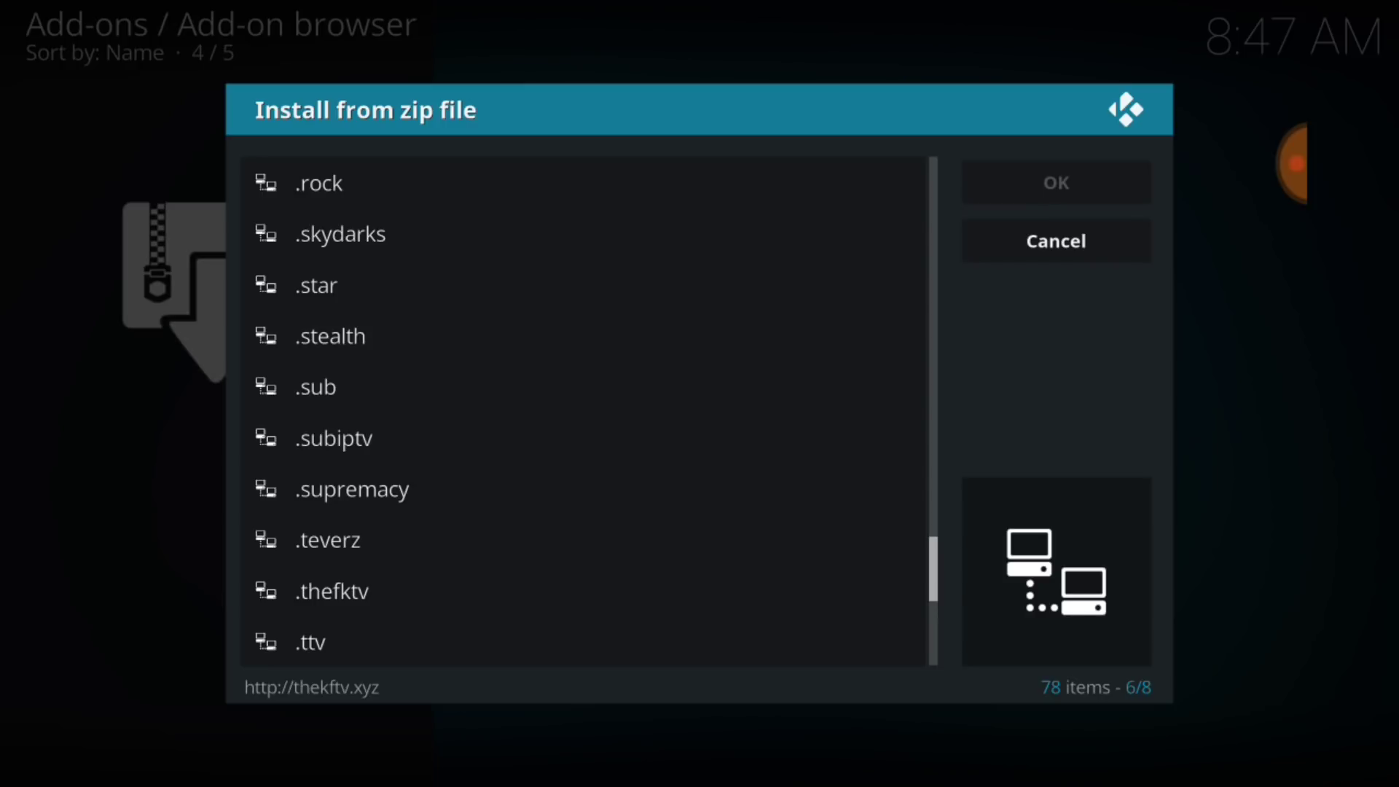
click(315, 427)
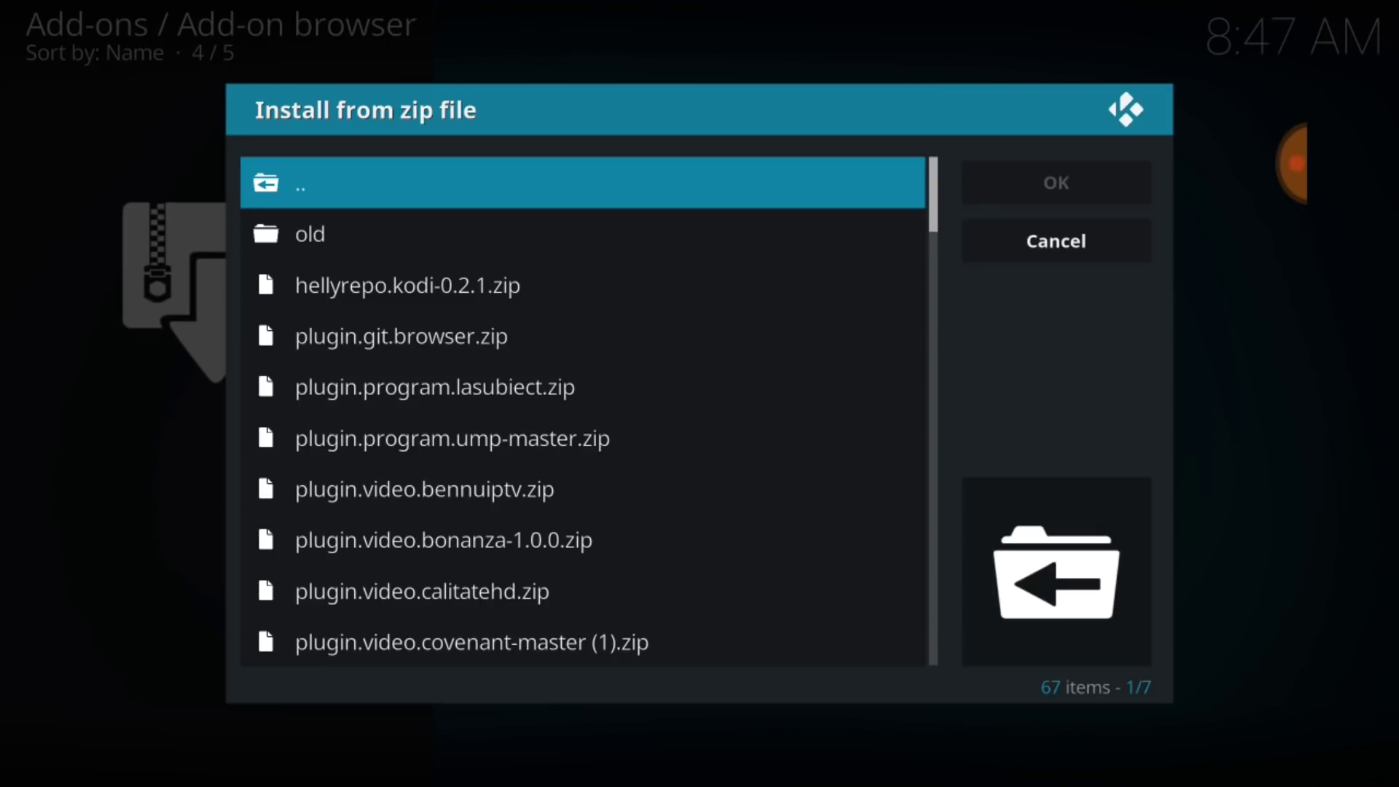
mouse_move(304, 556)
mouse_down()
mouse_move(359, 403)
mouse_move(353, 315)
mouse_move(375, 220)
mouse_up()
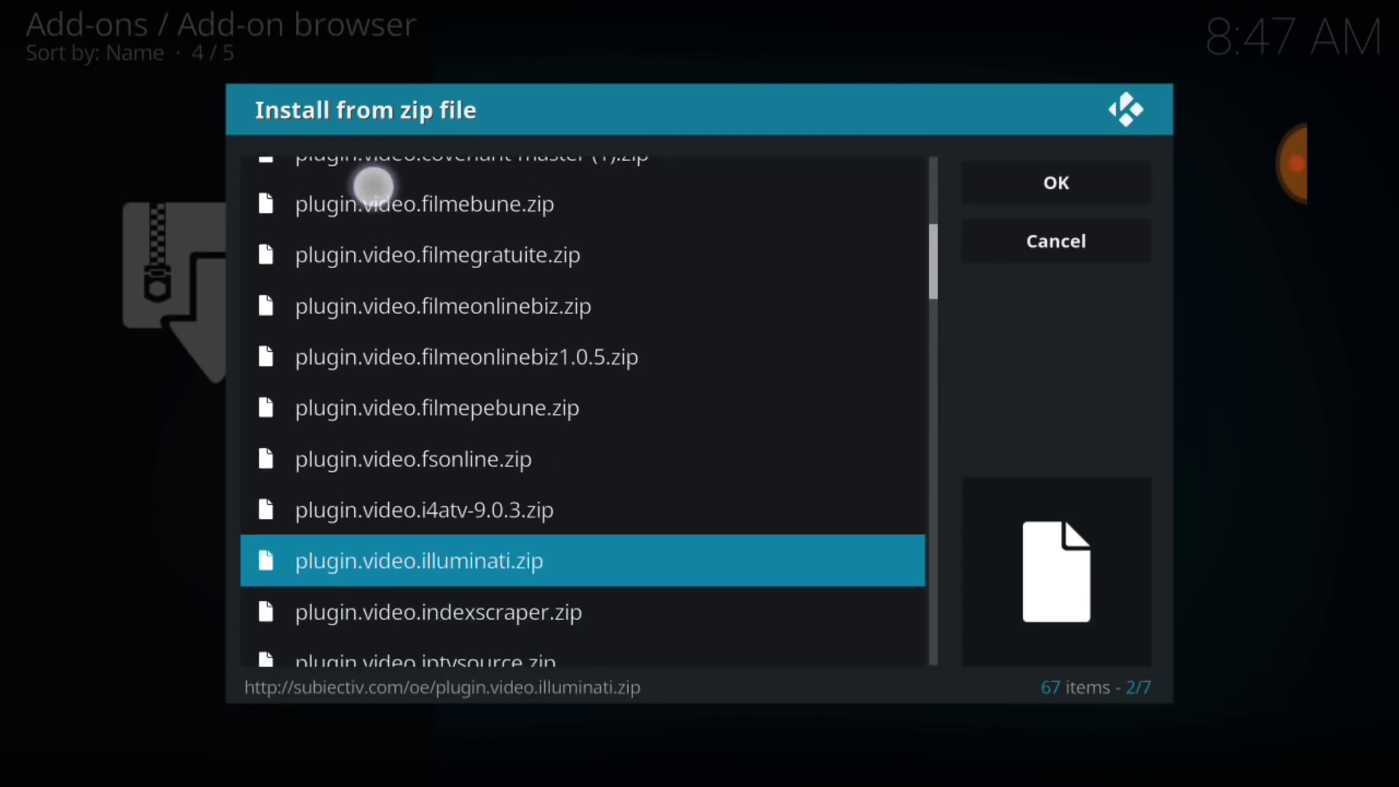
drag(374, 187, 374, 166)
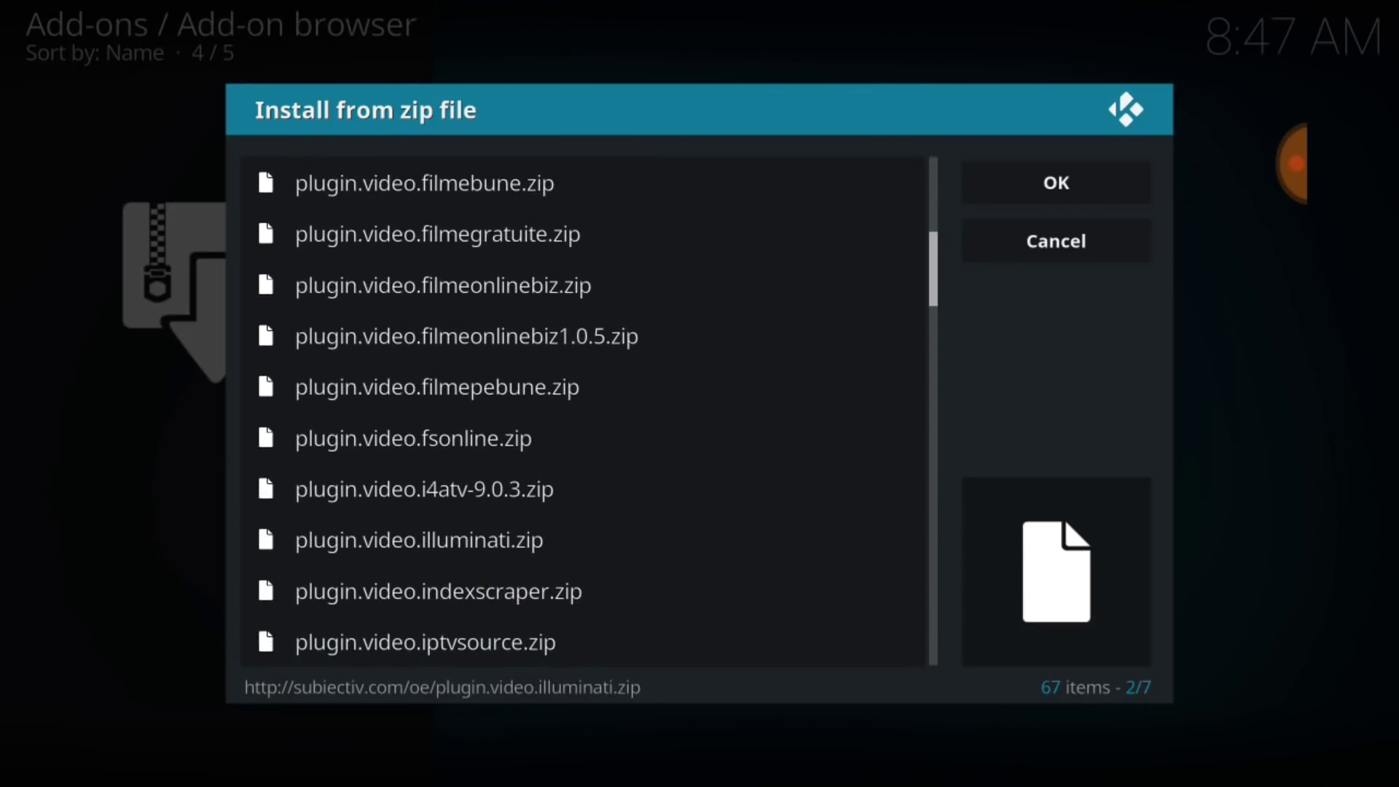
mouse_move(360, 598)
mouse_down()
mouse_move(359, 425)
mouse_move(343, 374)
mouse_move(328, 436)
mouse_up()
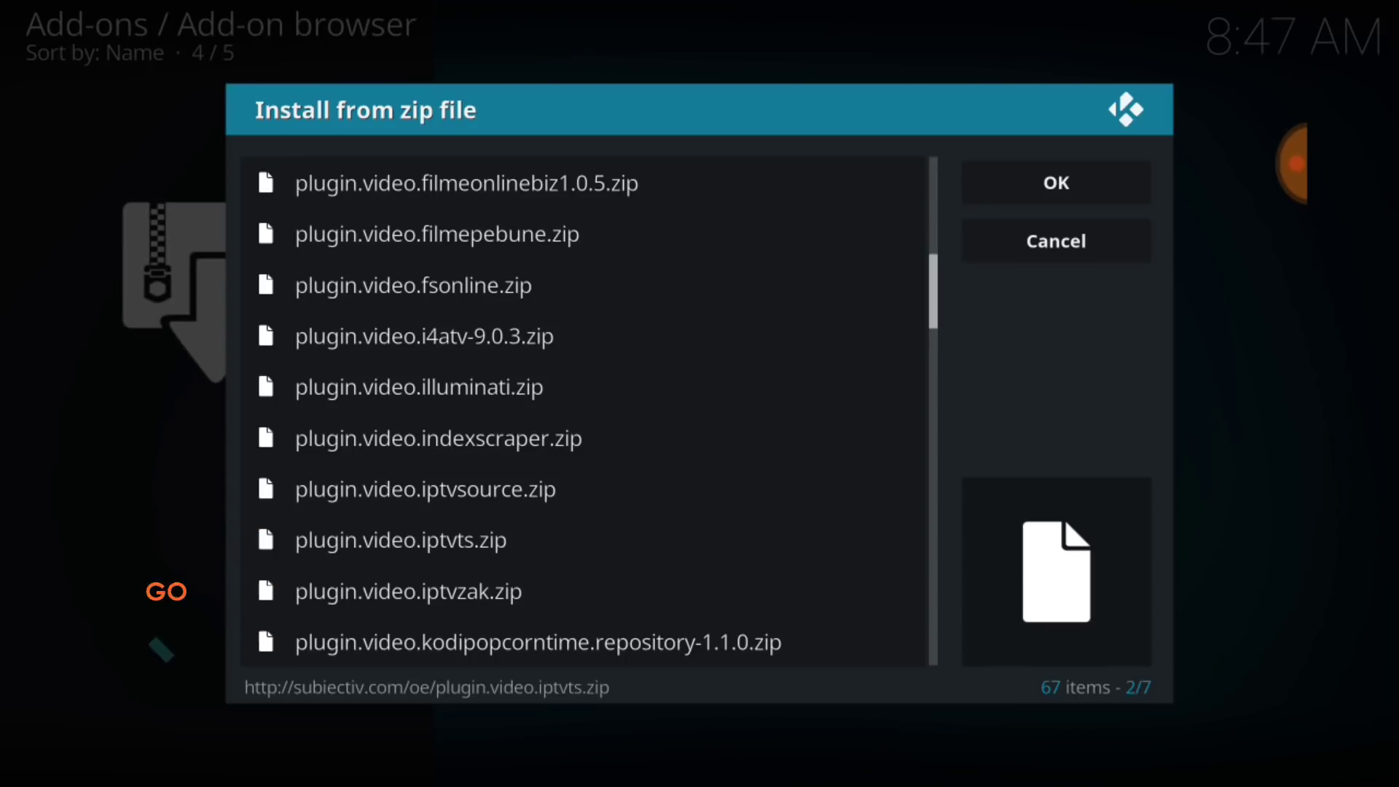
click(401, 540)
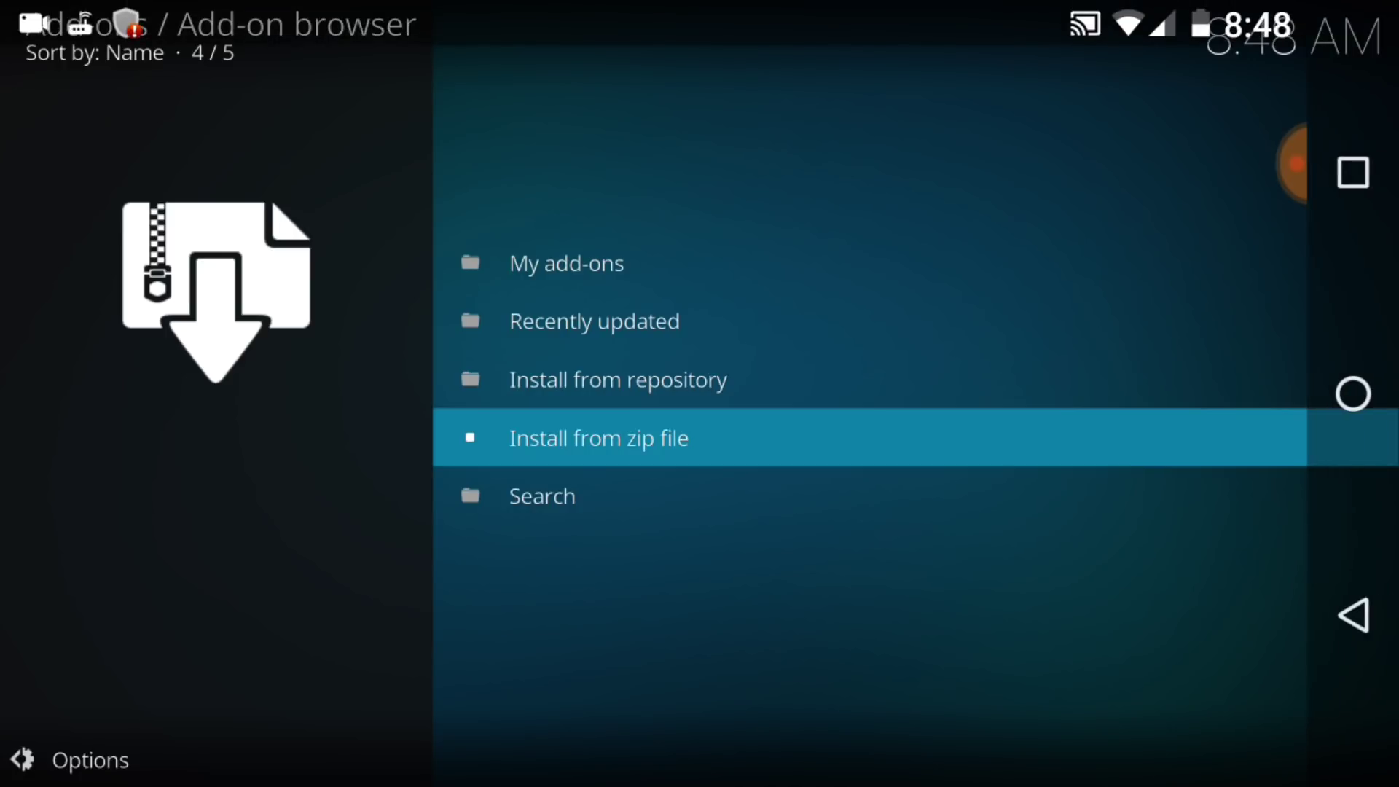
Step: Return to the Add-ons screen and launch IPTV TS, listing its eight IPTV folders
key(Escape)
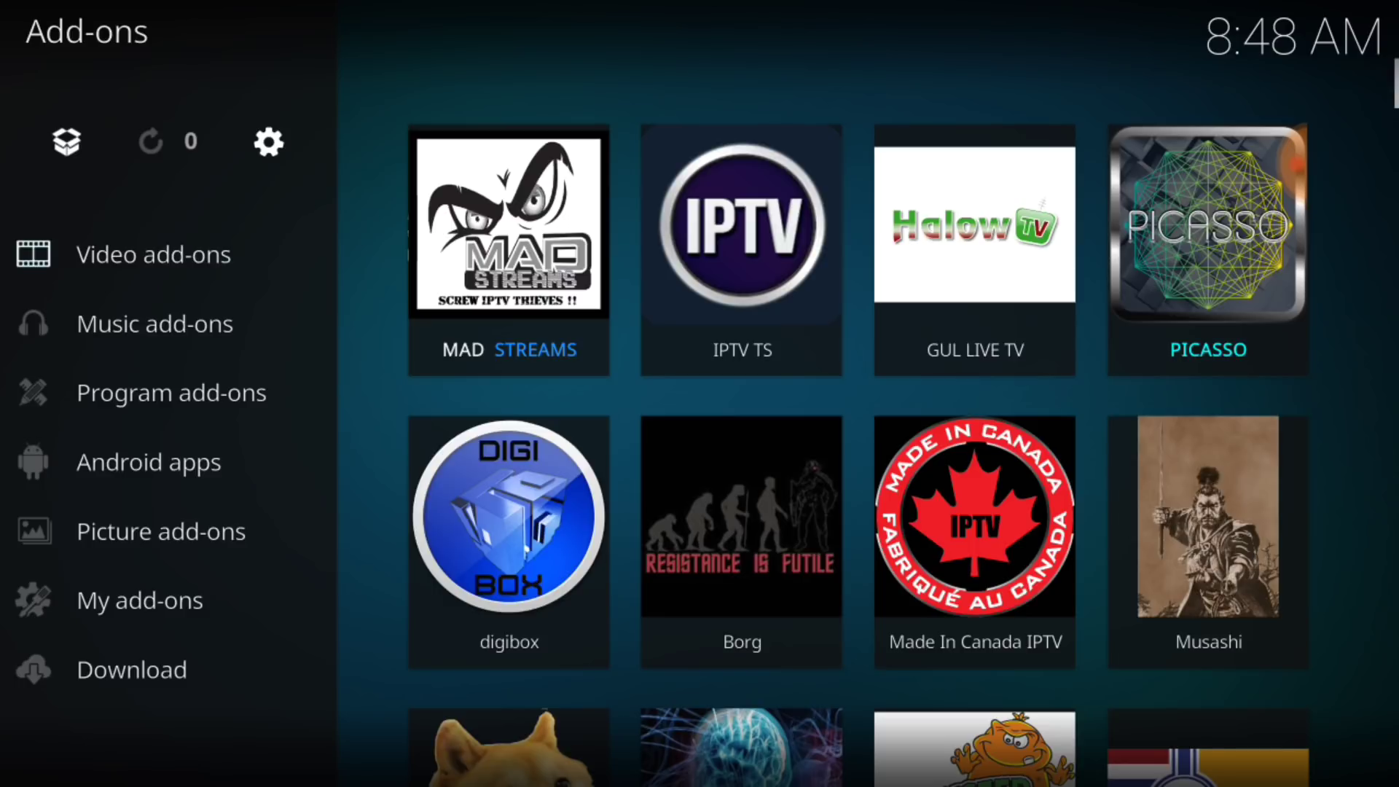
key(Return)
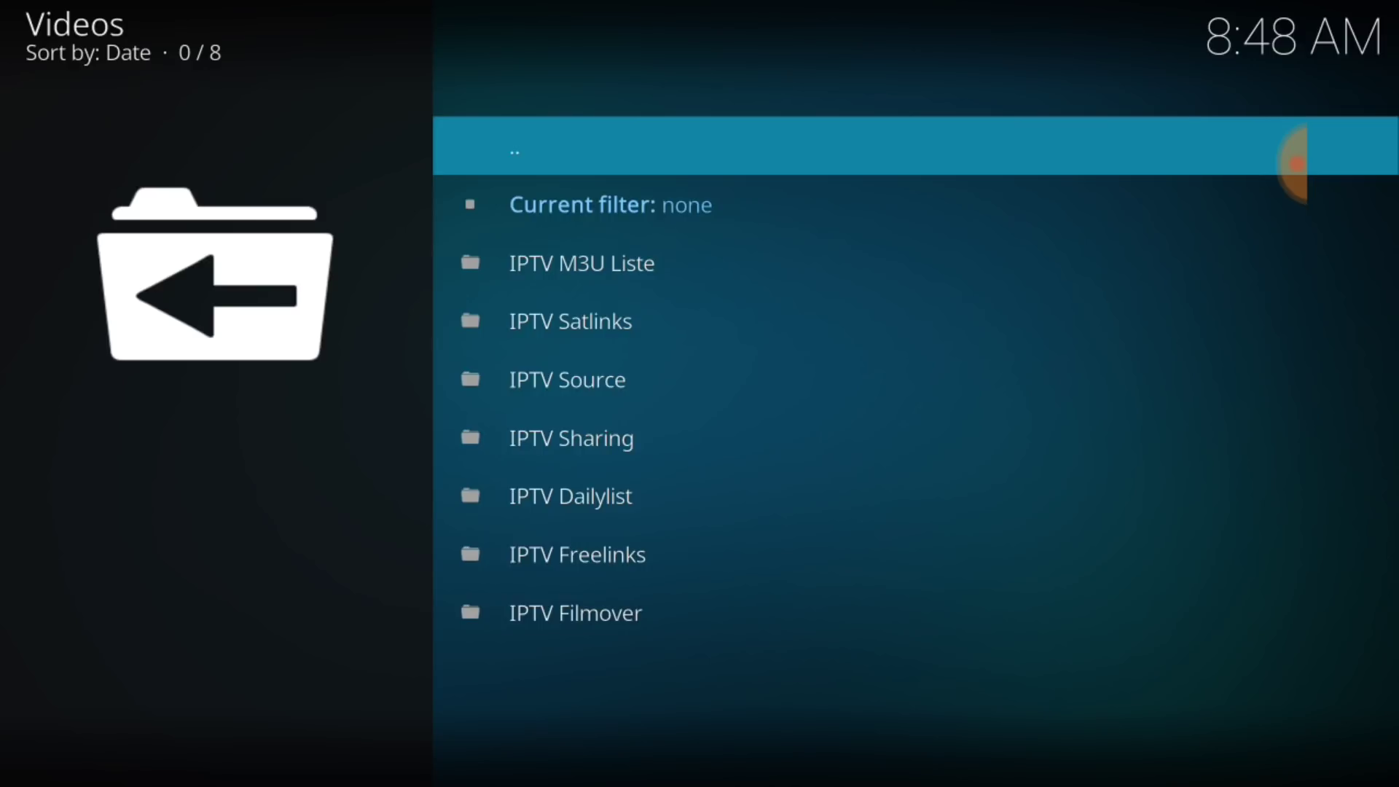
Step: Leave the IPTV folder list and return to Video add-ons with the IPTV TS tile
click(1353, 614)
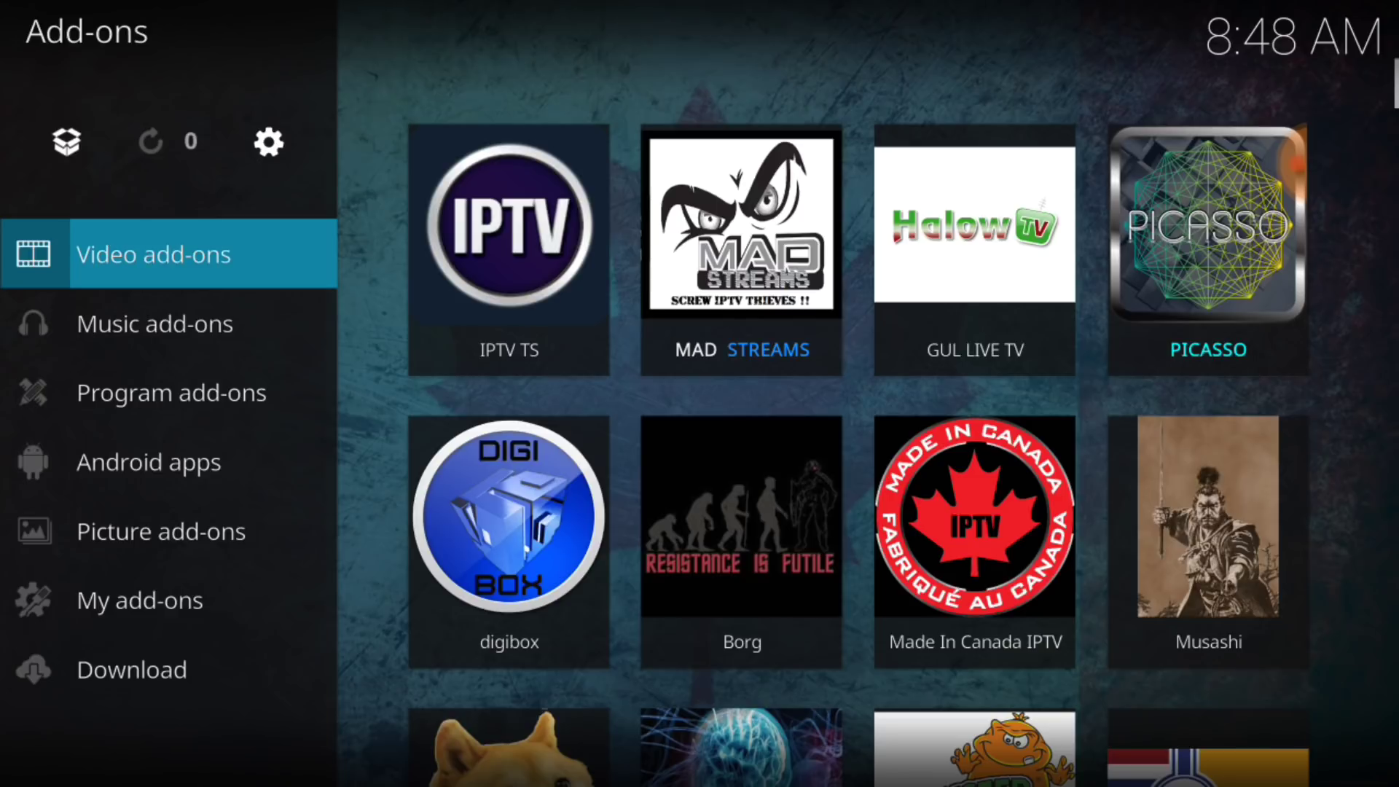
click(510, 241)
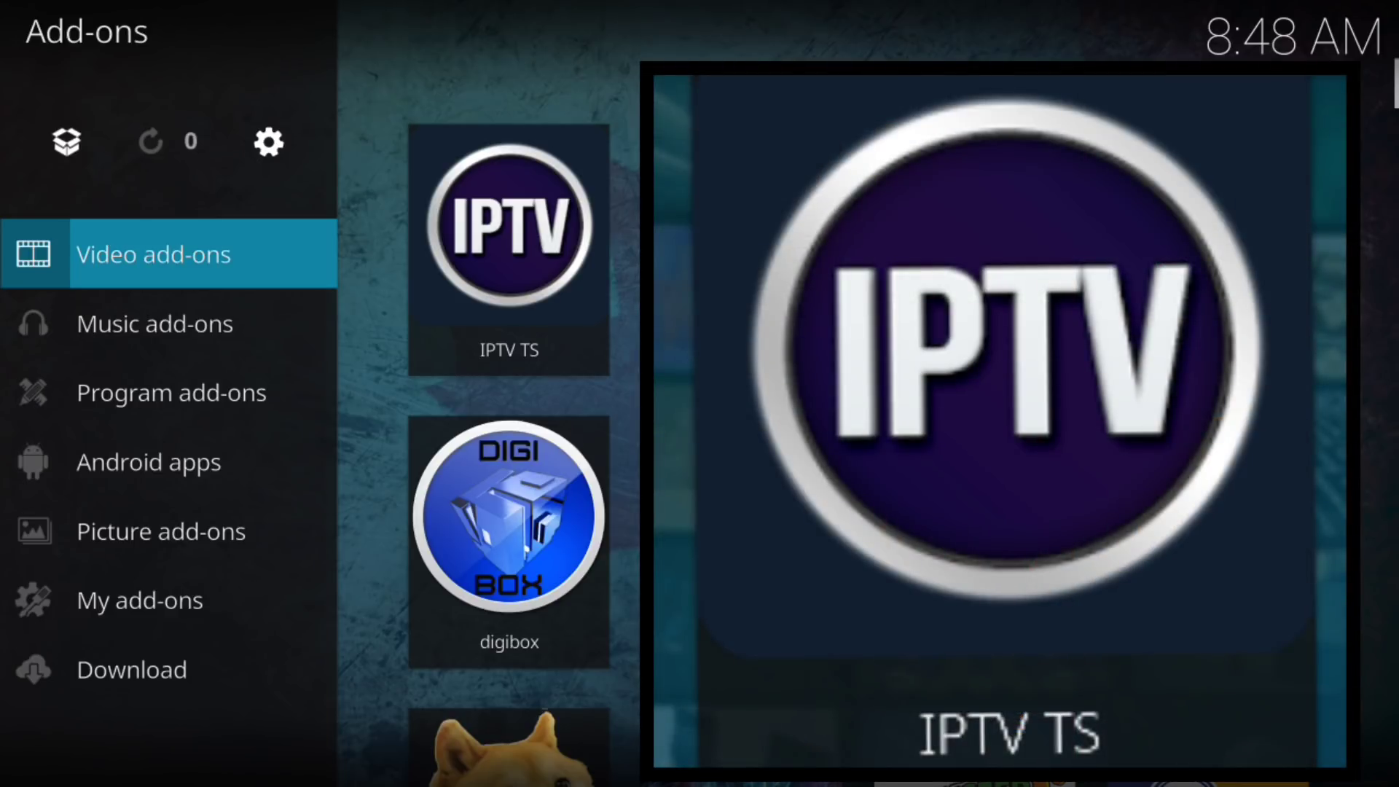